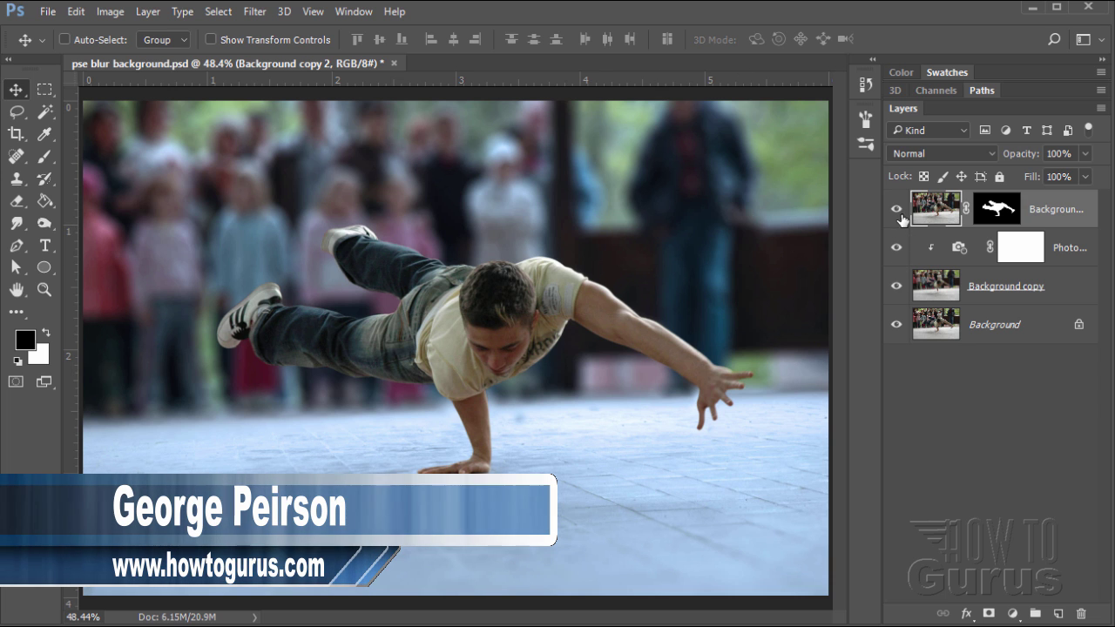
Examine the finished composite by isolating the cut-out figure layer and the blurred background layer in turn.
left_click_drag(896, 324, 896, 285)
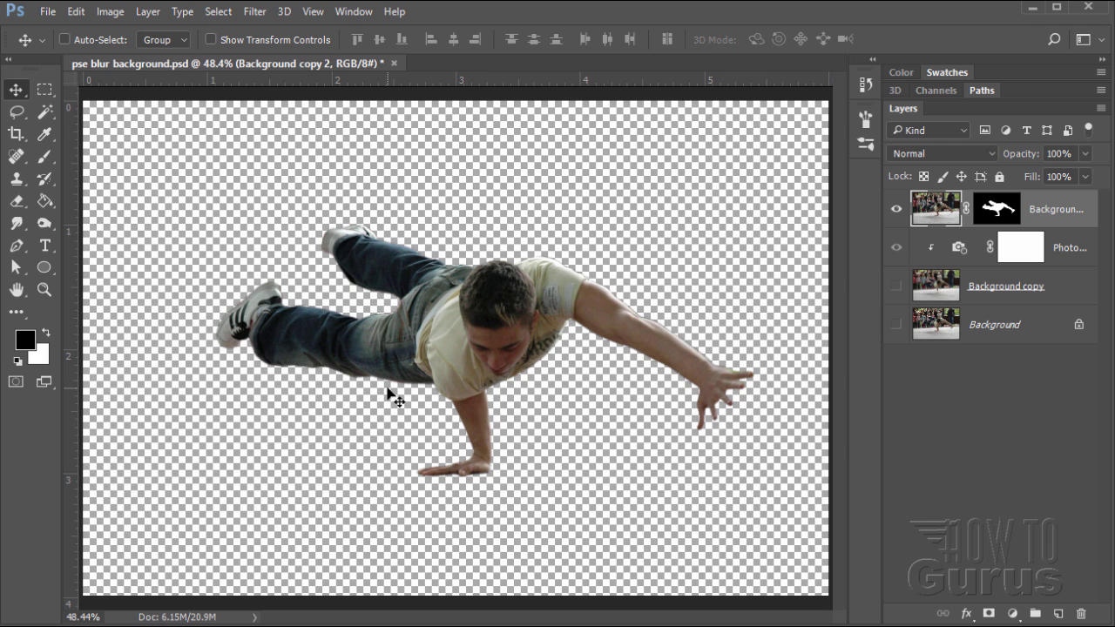
left_click(896, 209)
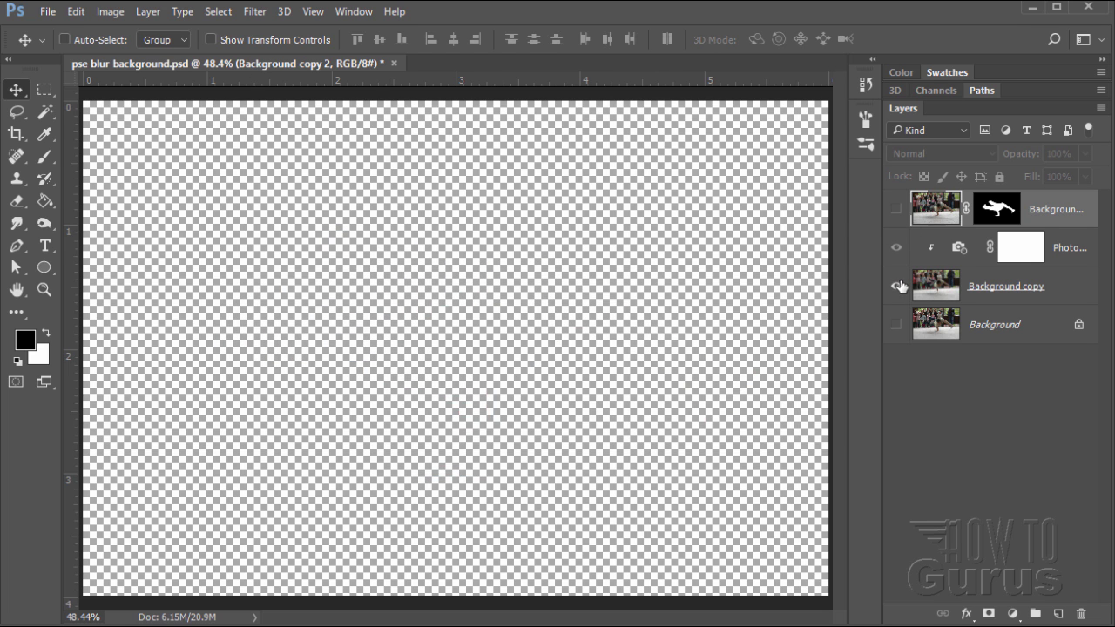
left_click(896, 286)
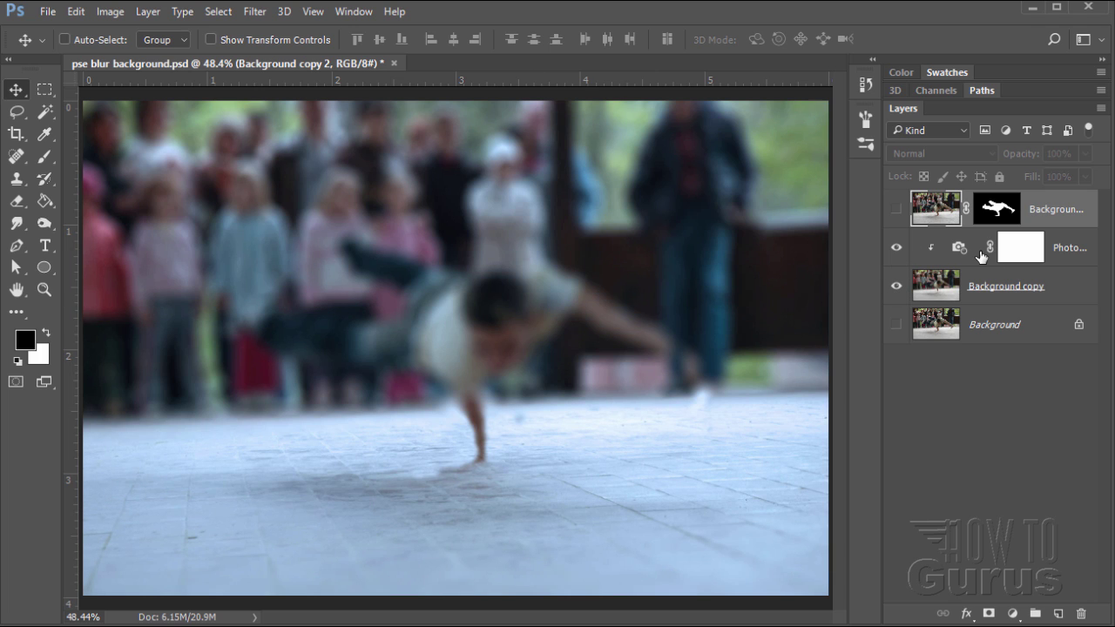
left_click(895, 209)
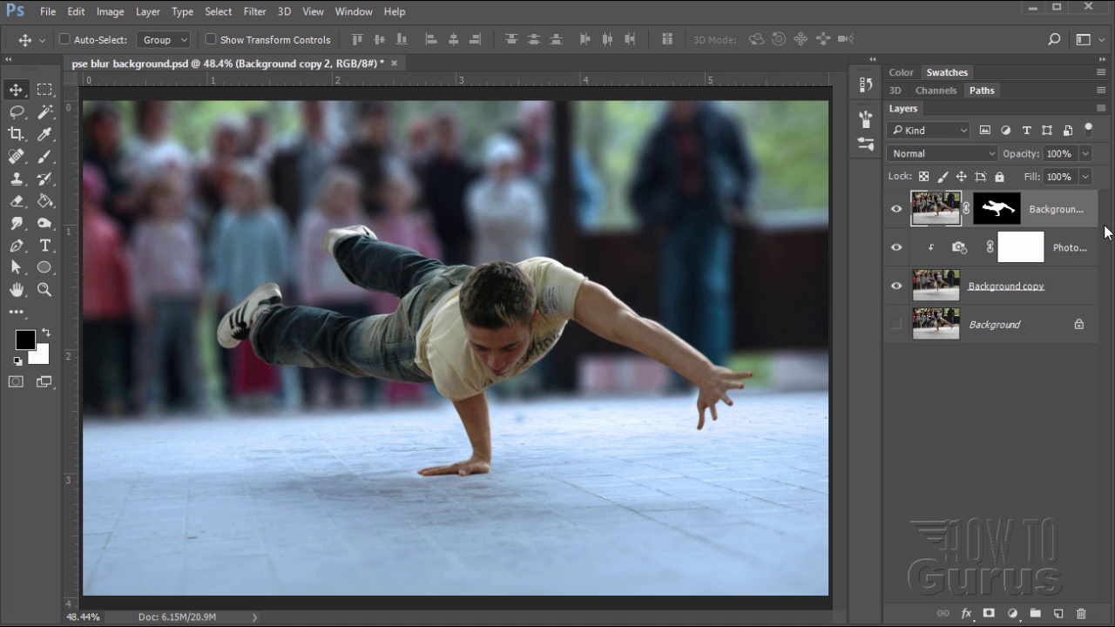
Delete the three layers above the Background layer: Background copy 2, the Photo Filter adjustment and Background copy.
left_click(1080, 287)
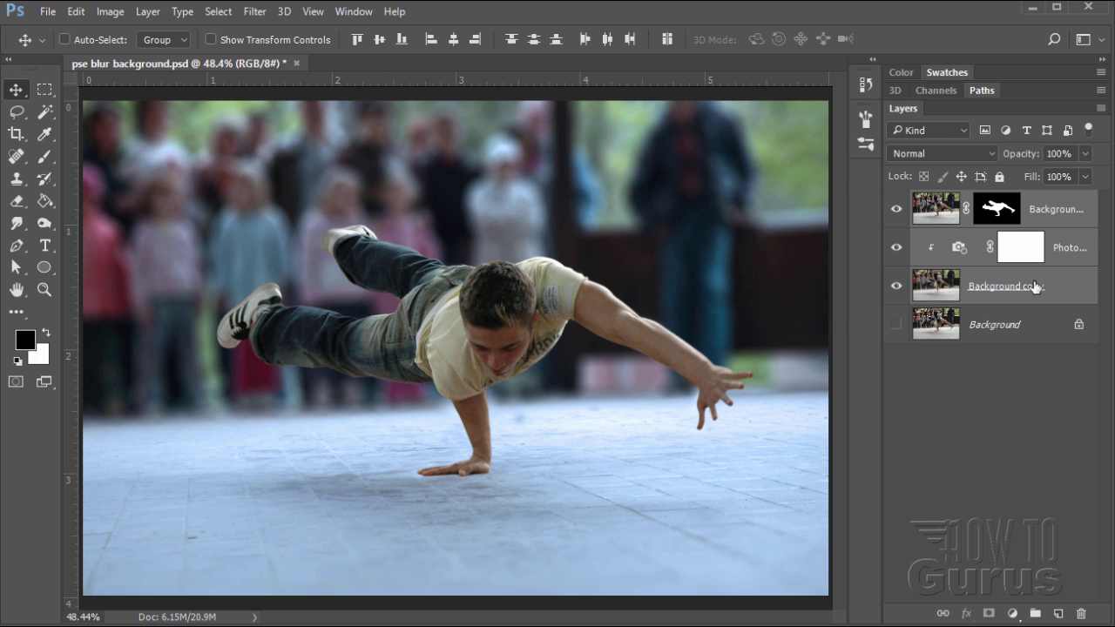
left_click(1079, 613)
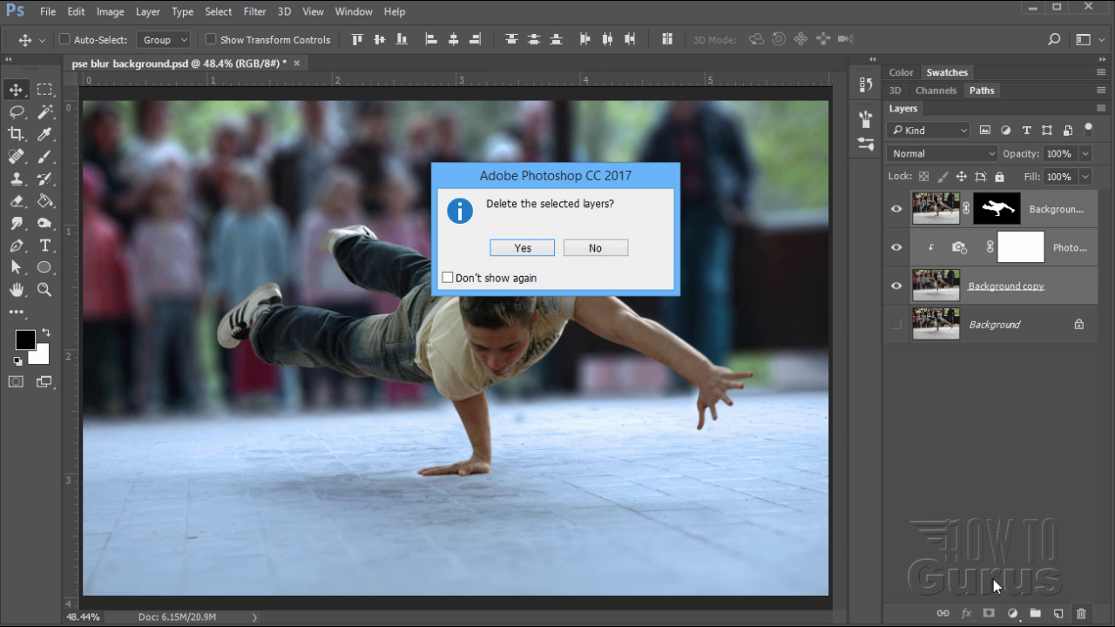
left_click(533, 252)
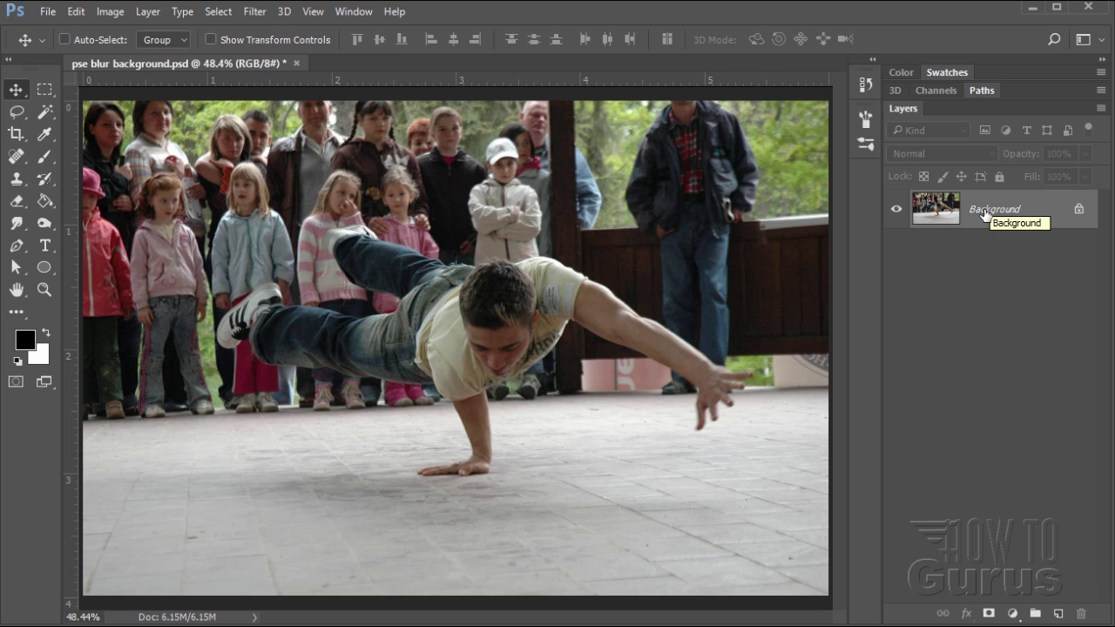
Duplicate the Background layer twice and rename the upper copy Figure and the lower copy Blur Background.
left_click_drag(985, 213, 1059, 613)
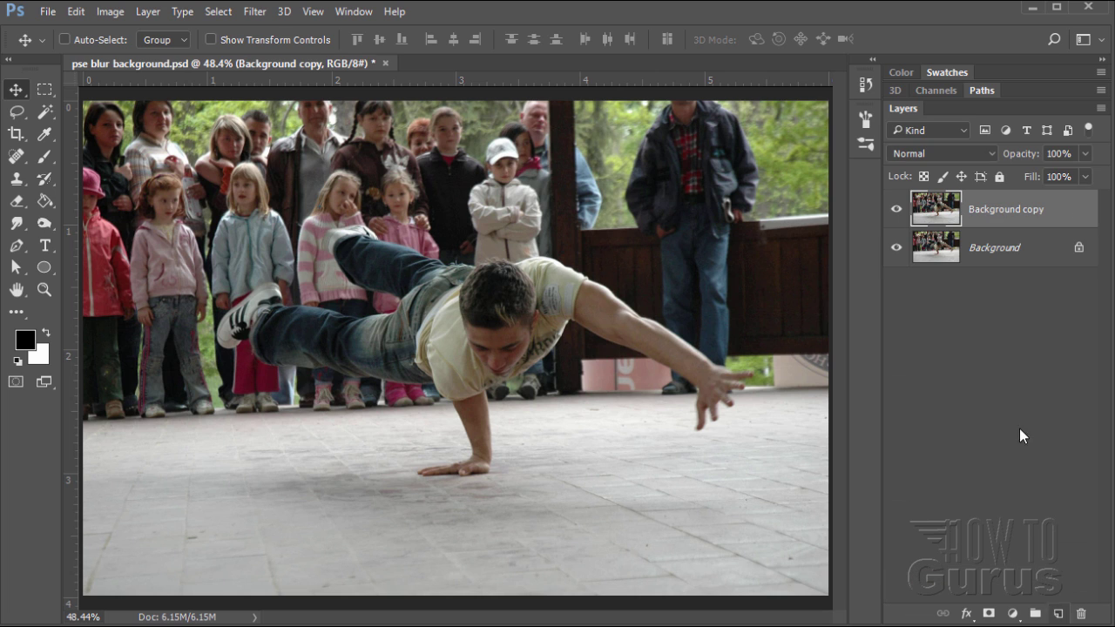
left_click_drag(1008, 220, 1059, 614)
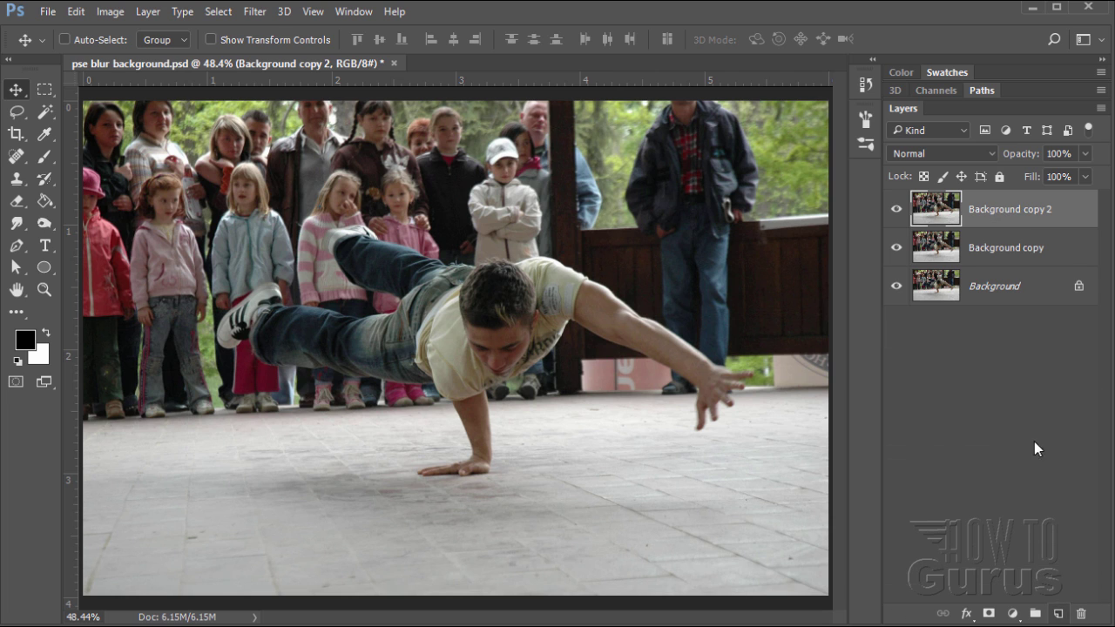
double_click(1003, 211)
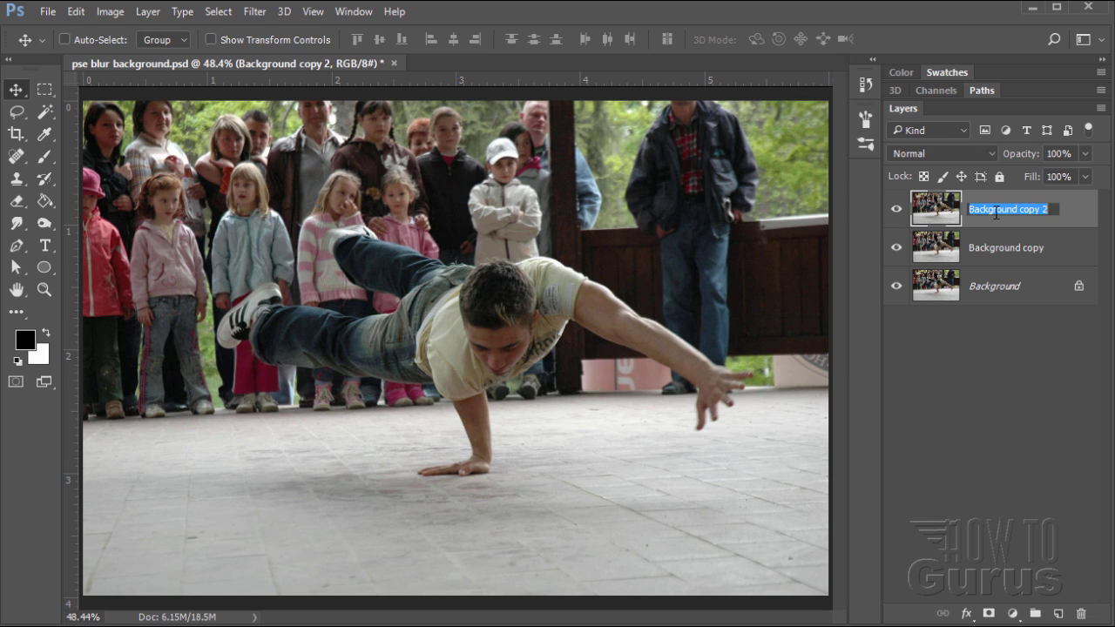
type("Figure")
double_click(984, 248)
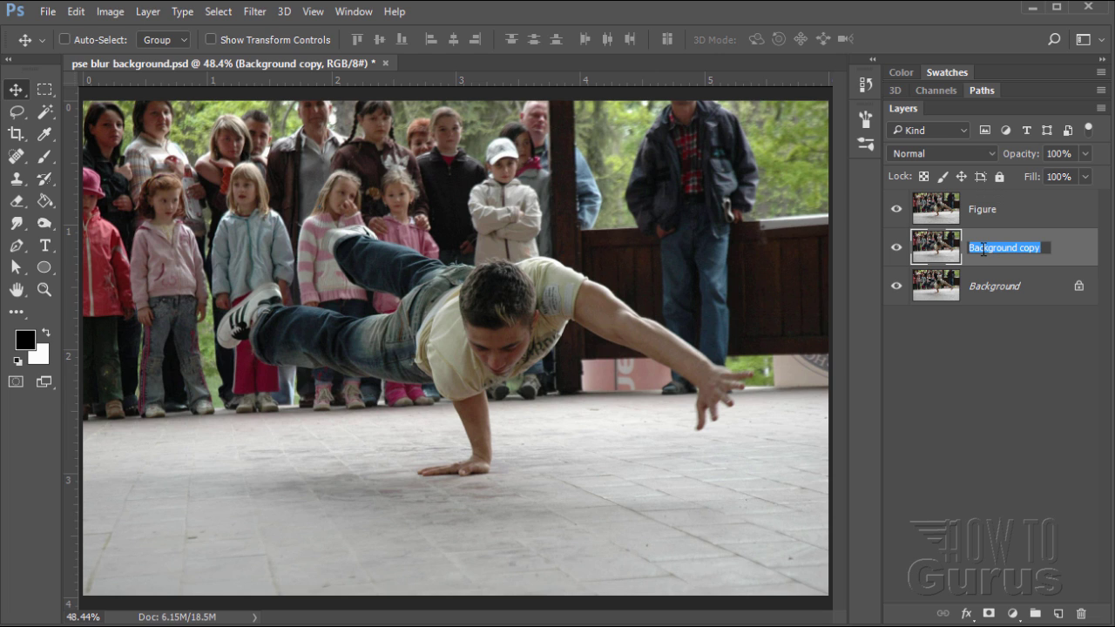
type("Blur")
key("Return")
Hide the original Background layer and make the Figure layer active.
left_click(895, 287)
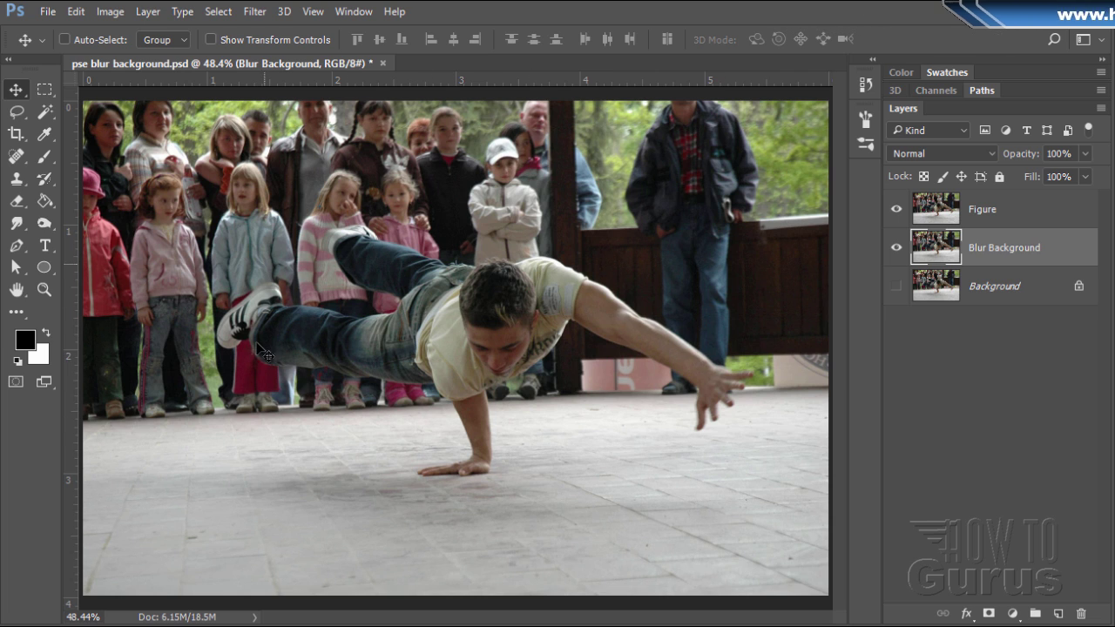
left_click(924, 218)
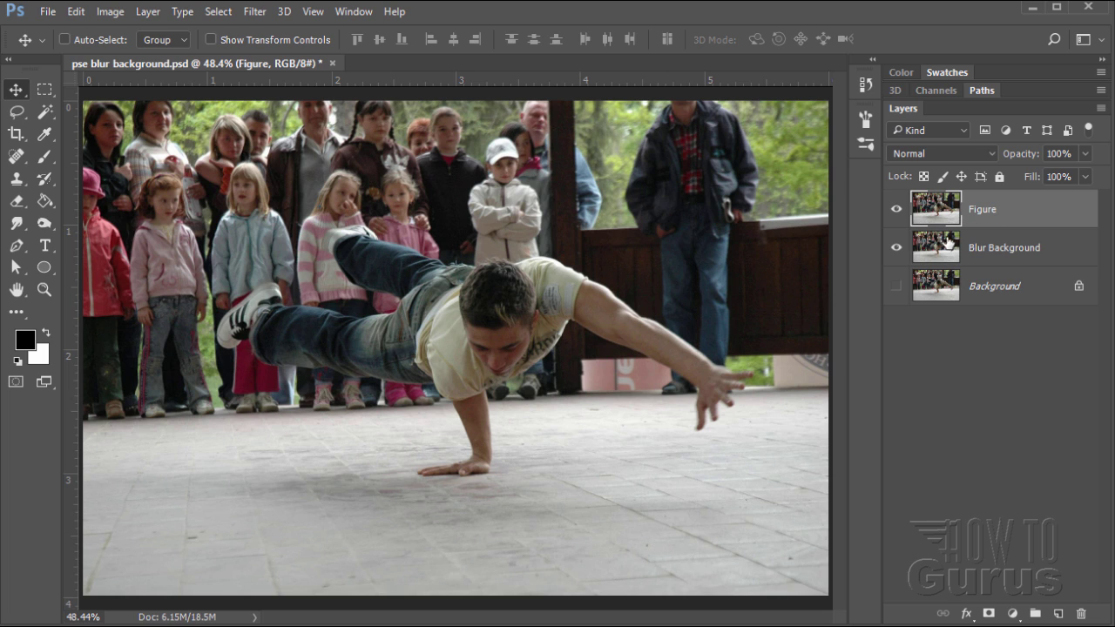
Trace a Pen tool path along the underside of the dancer's jeans, starting where the shirt meets them.
left_click(45, 290)
left_click_drag(424, 408, 379, 393)
left_click(379, 393)
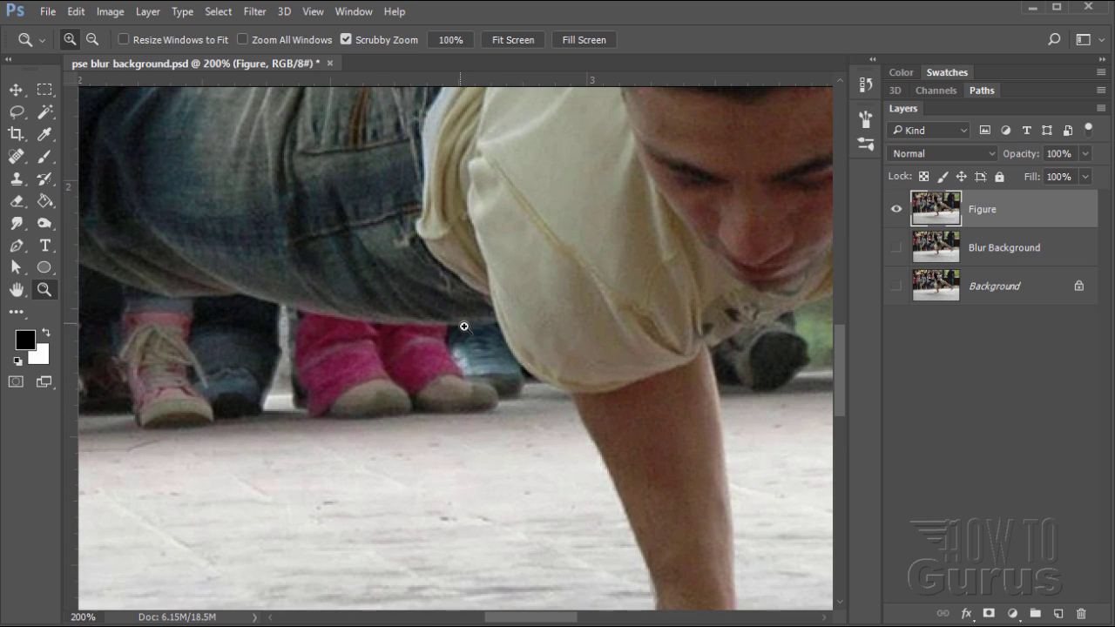
left_click(16, 246)
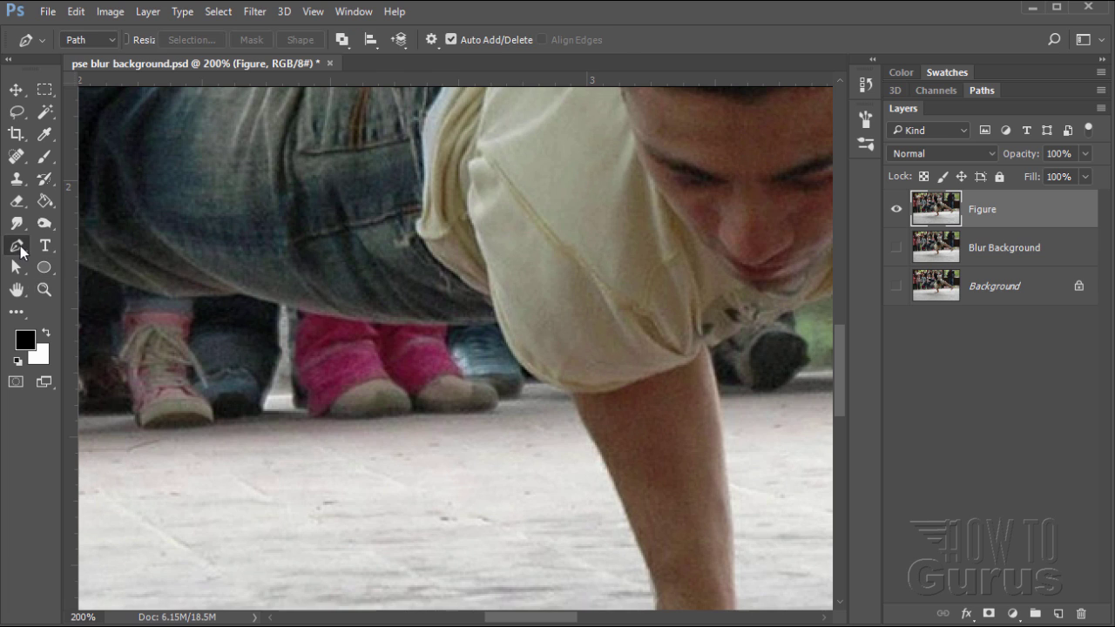
left_click(498, 324)
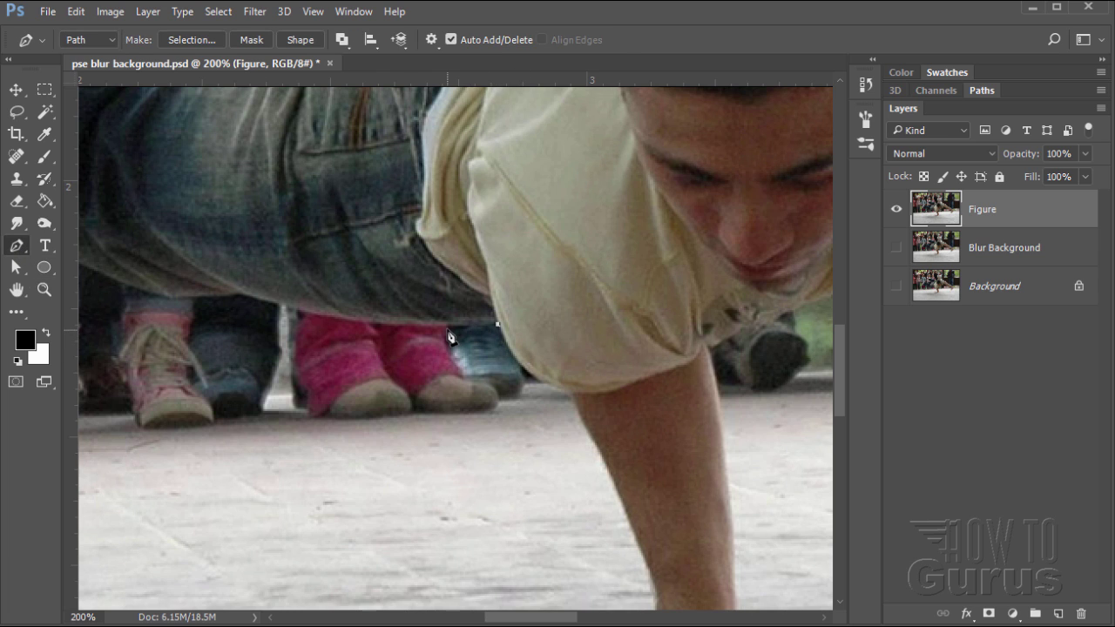
left_click_drag(422, 323, 425, 326)
left_click_drag(352, 325, 233, 303)
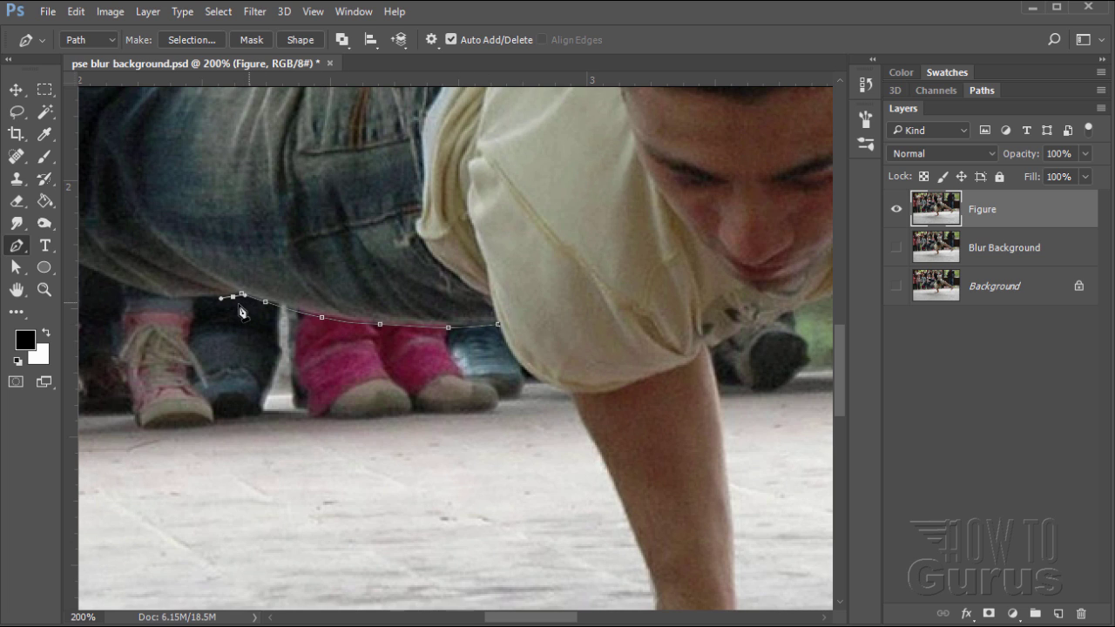
Fine-tune an anchor point on the path beneath the dancer's thigh so that it follows the jeans' edge.
left_click(18, 269)
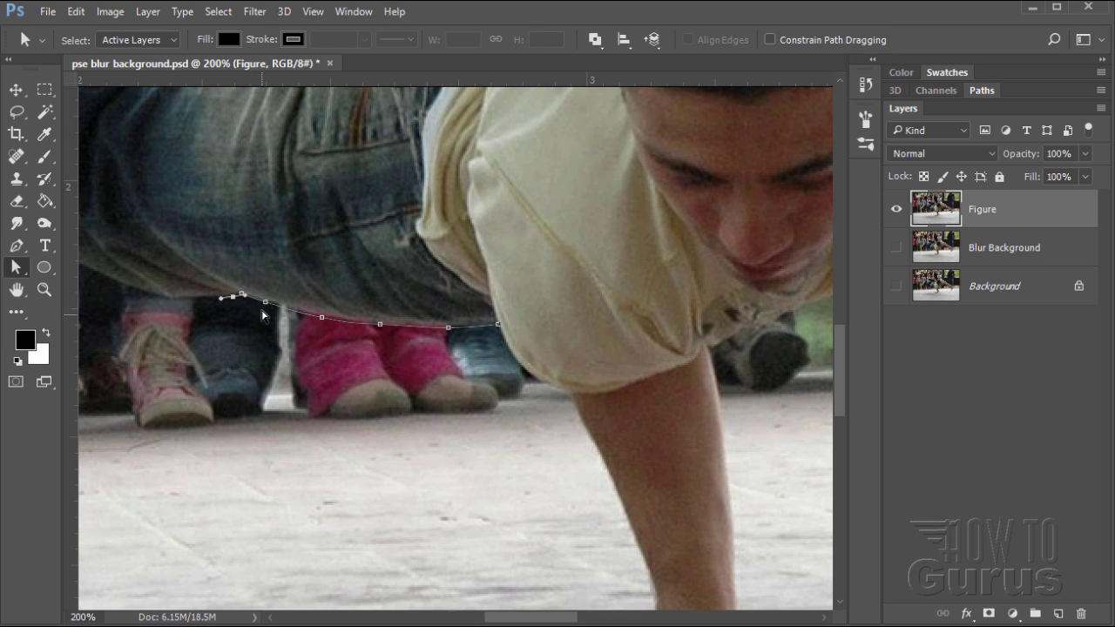
left_click(322, 319)
left_click_drag(346, 323, 344, 323)
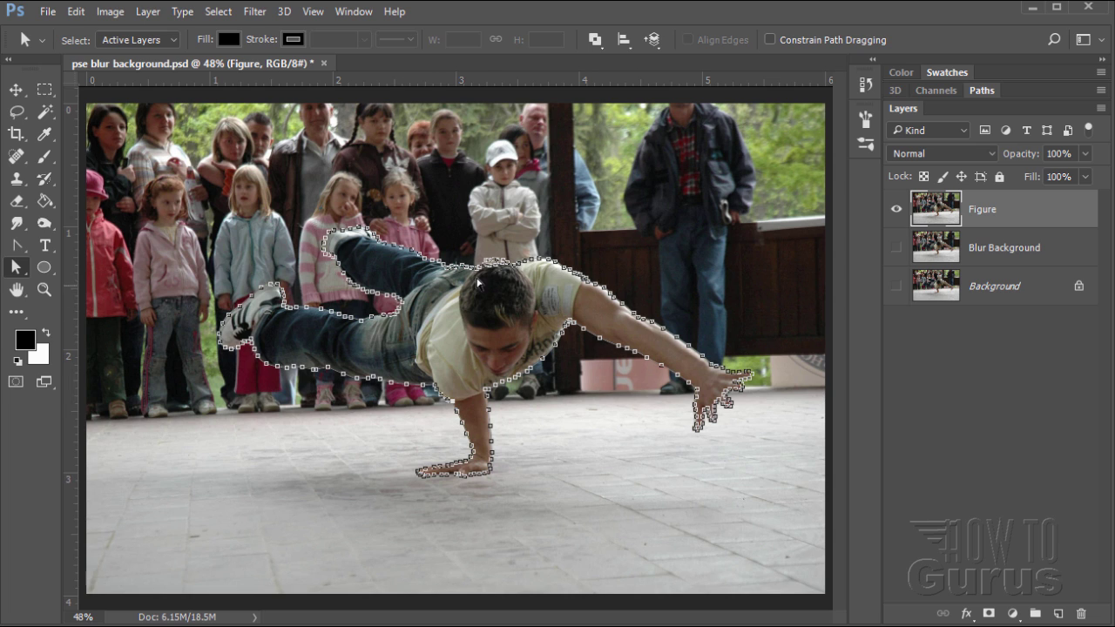
Convert the path around the dancer into a new anti-aliased selection with a 1 pixel feather radius.
right_click(402, 338)
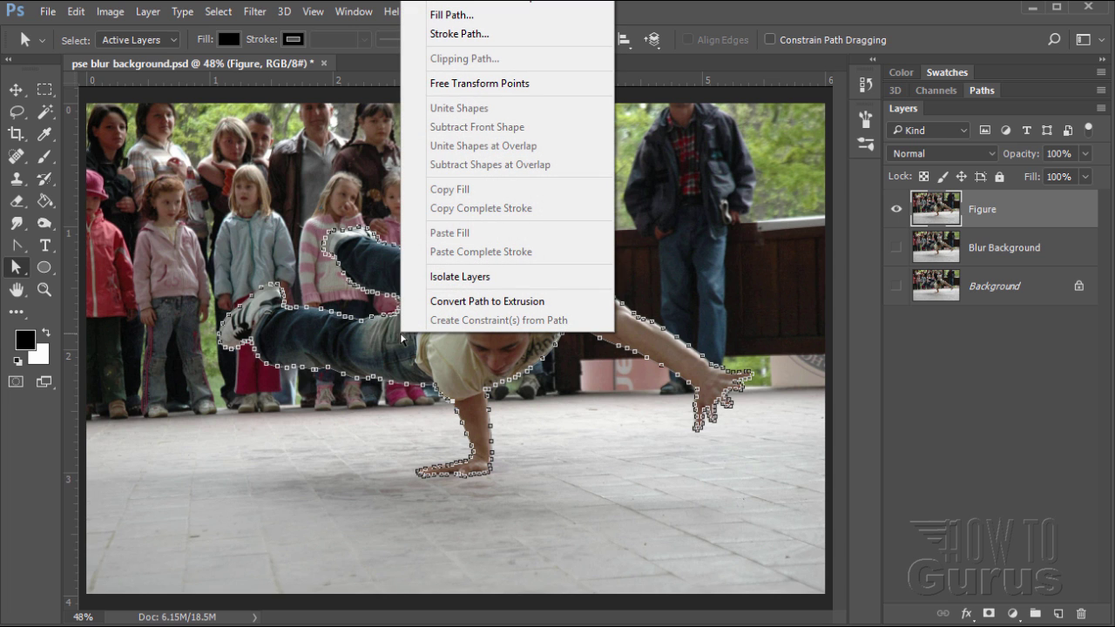
right_click(478, 468)
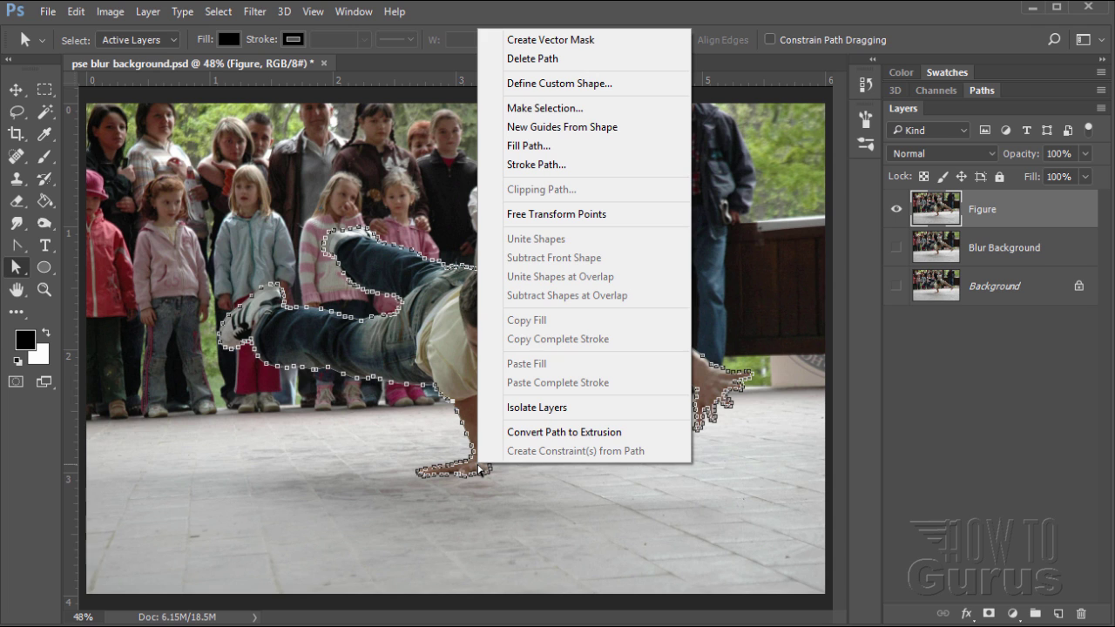
left_click(548, 107)
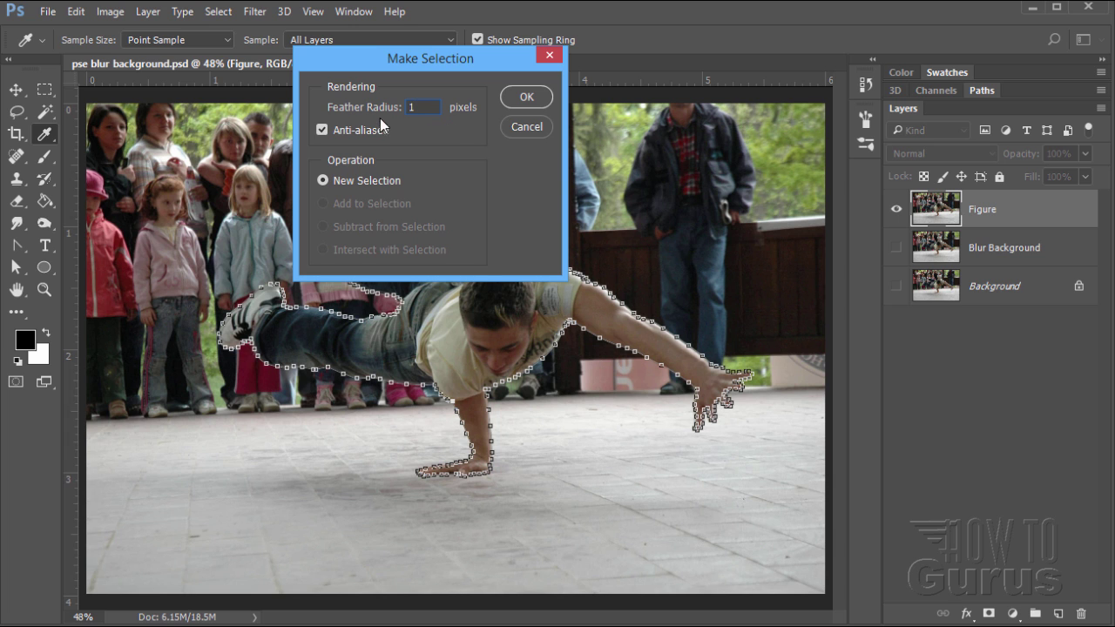
left_click(523, 100)
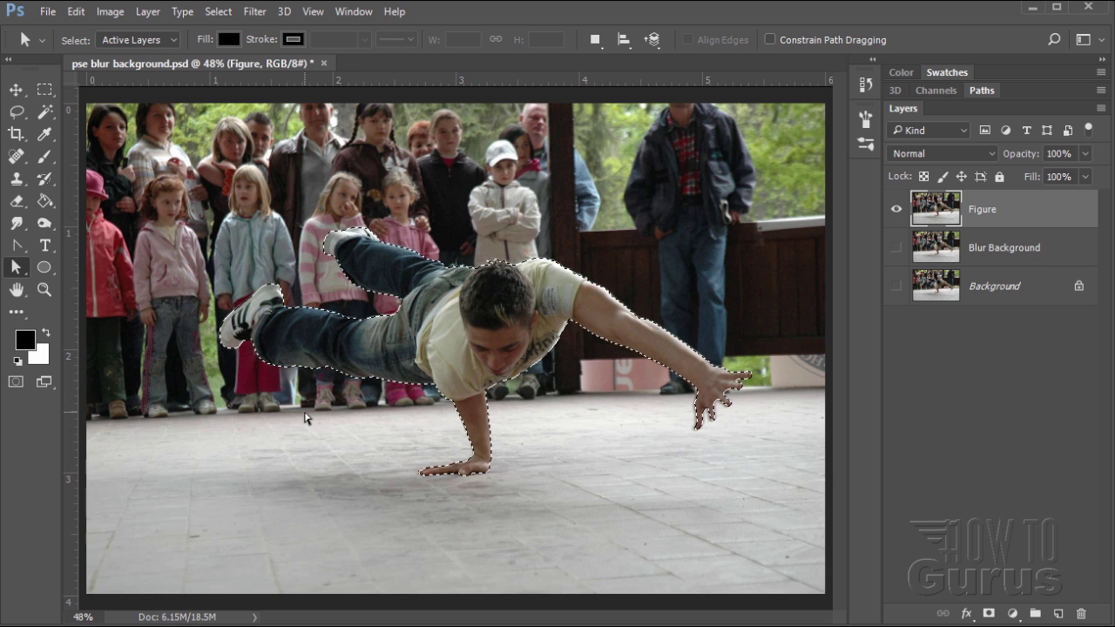
Save the dancer selection as a new channel named figure.
left_click(218, 12)
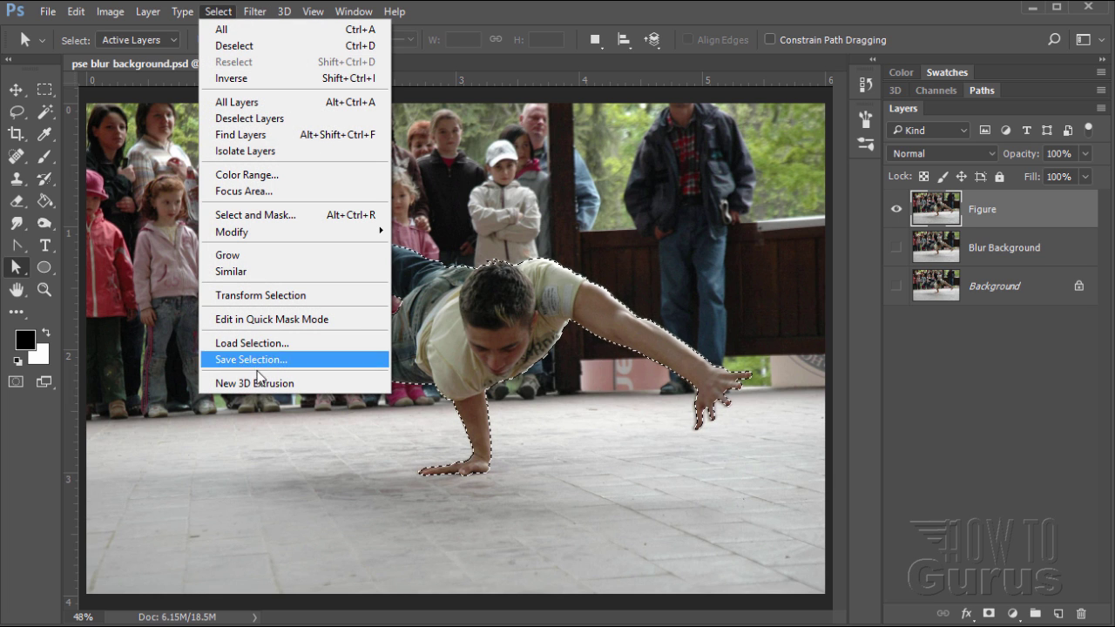
left_click(251, 359)
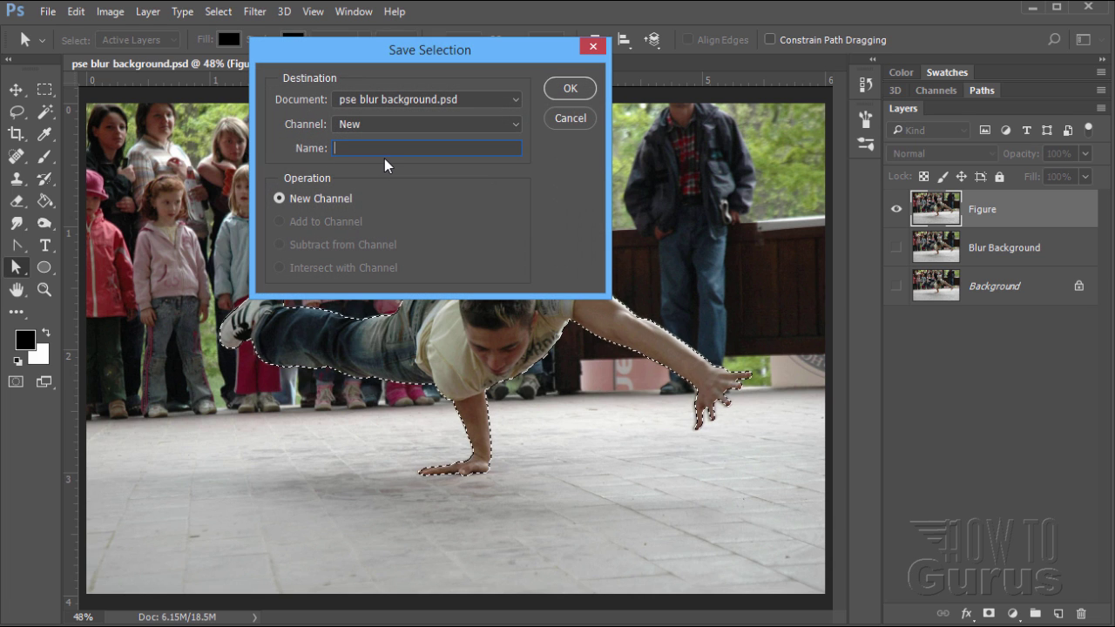
type("figure")
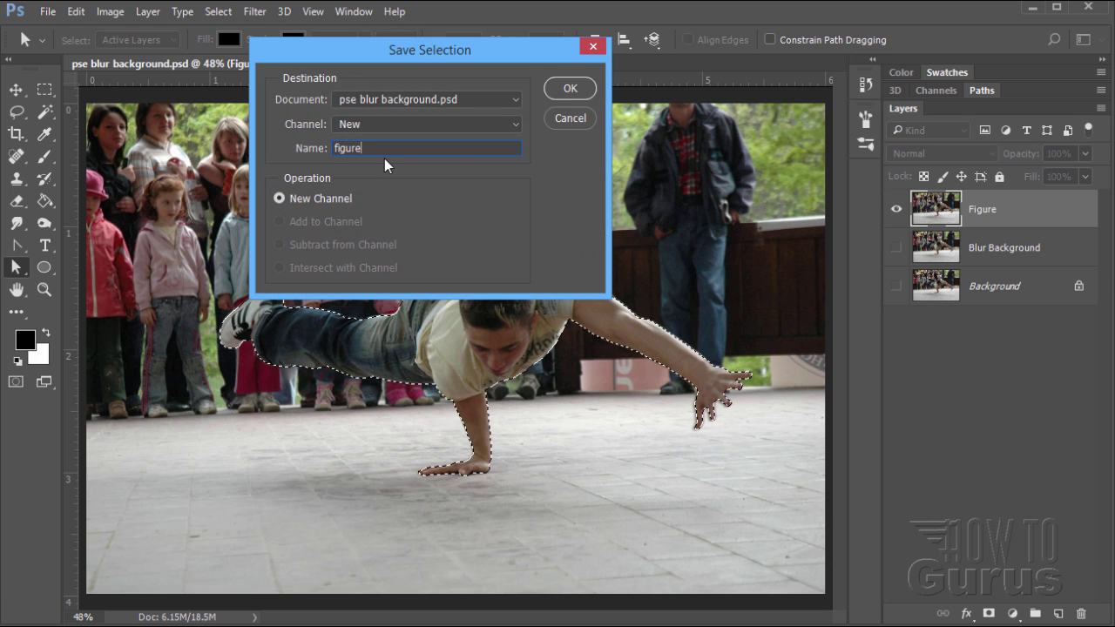
left_click(568, 88)
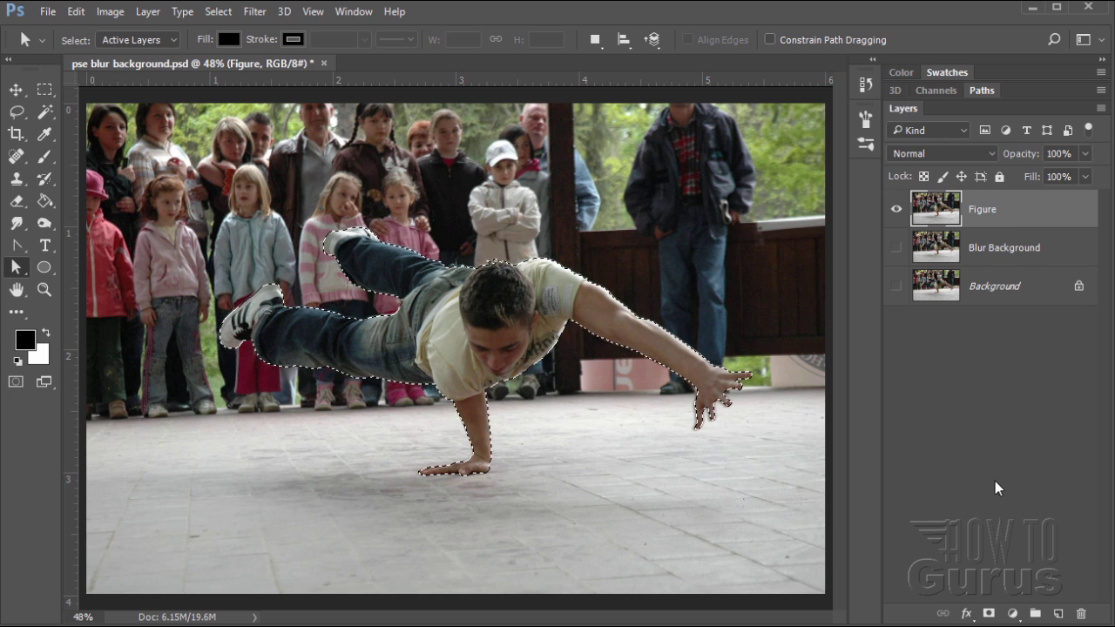
Add a layer mask to the Figure layer from the selection and turn on the Blur Background layer's visibility.
left_click(988, 613)
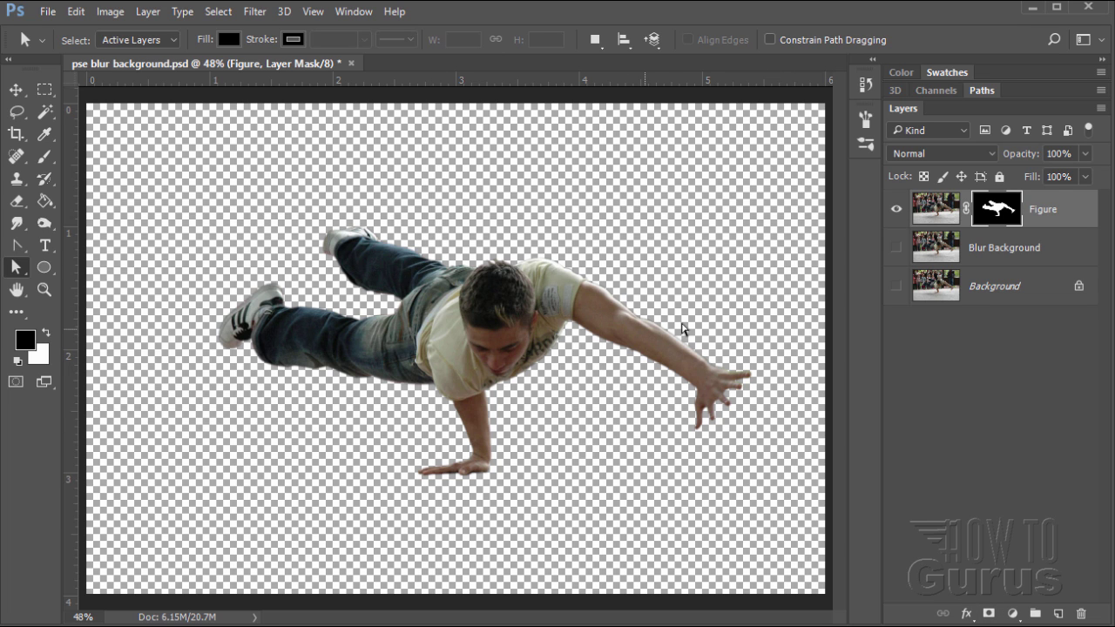
left_click(897, 249)
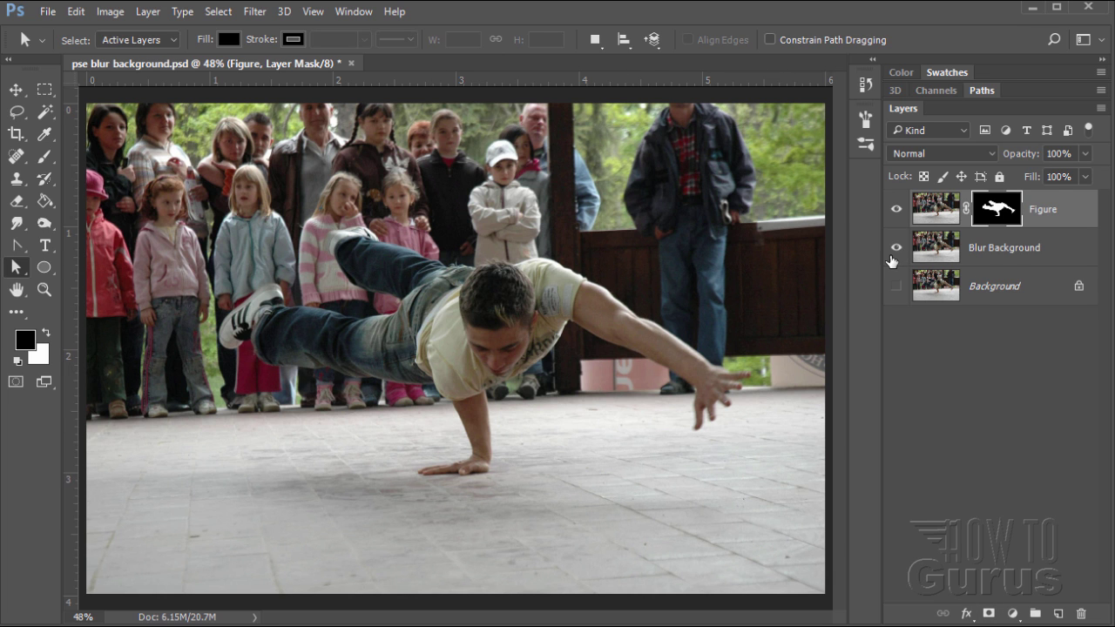
left_click(898, 249)
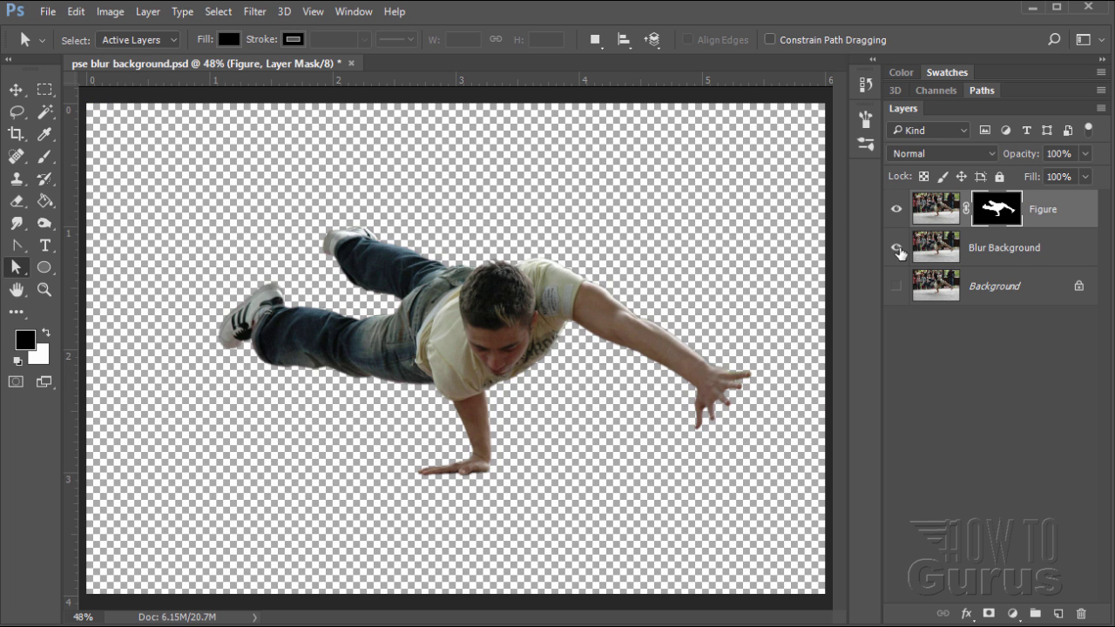
left_click(897, 250)
left_click(897, 250)
left_click(897, 250)
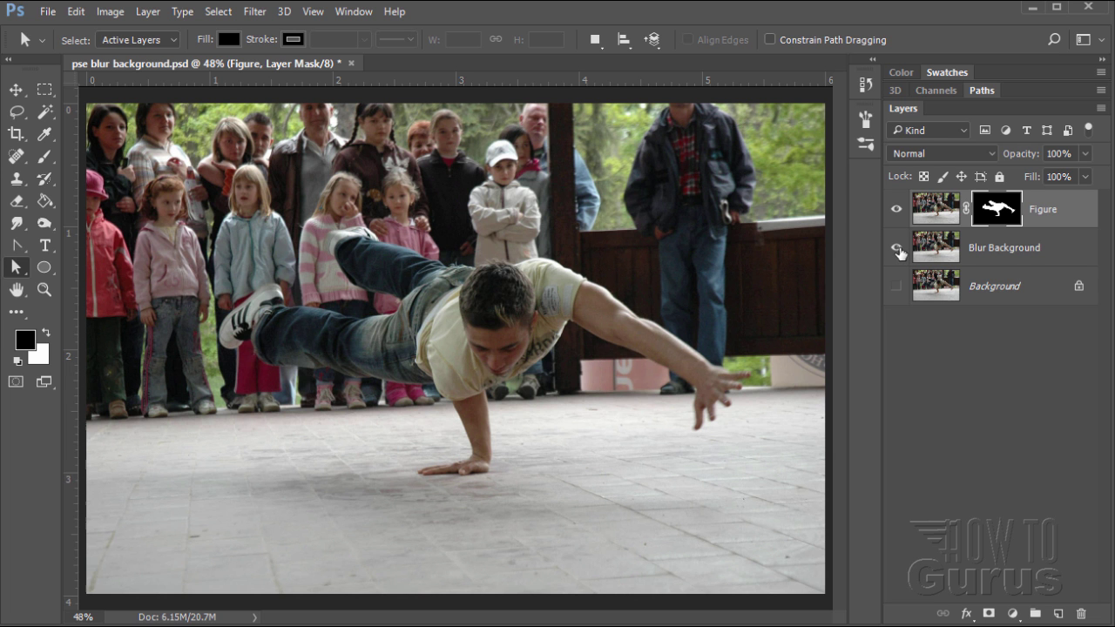
Hide the Figure layer and make the Blur Background layer active.
left_click(897, 211)
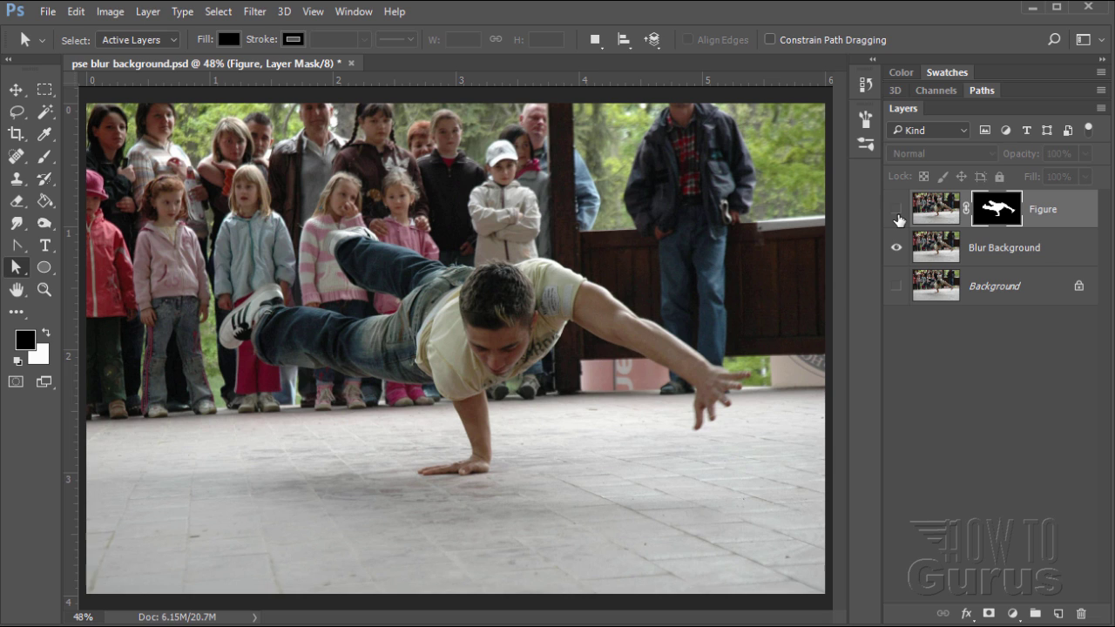
left_click(950, 254)
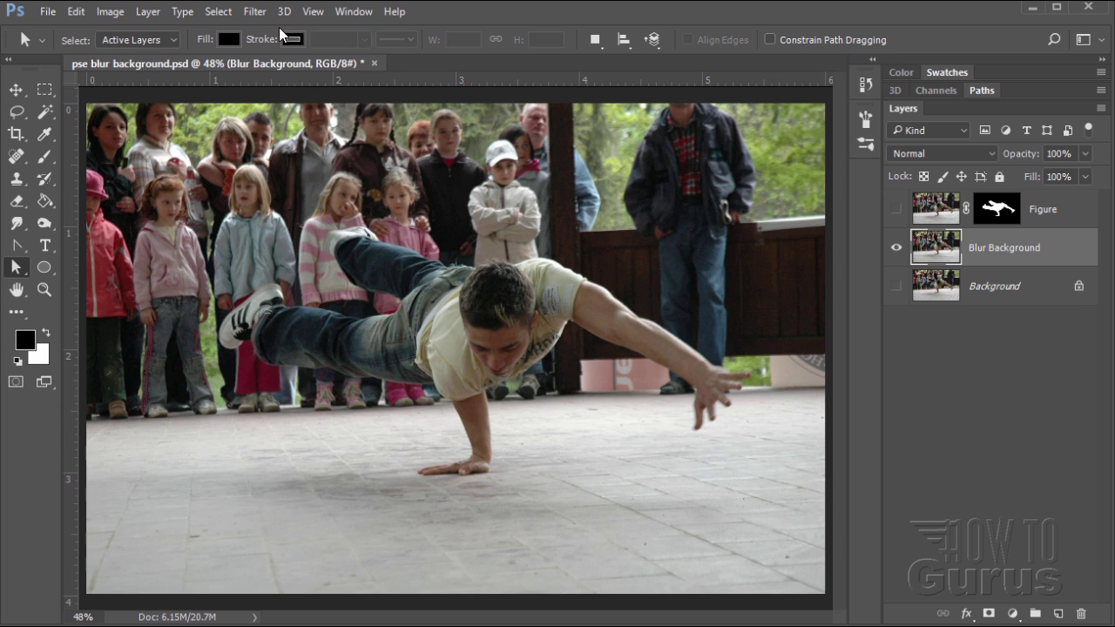
Apply a Gaussian Blur with a radius of 10 pixels to the Blur Background layer.
left_click(256, 12)
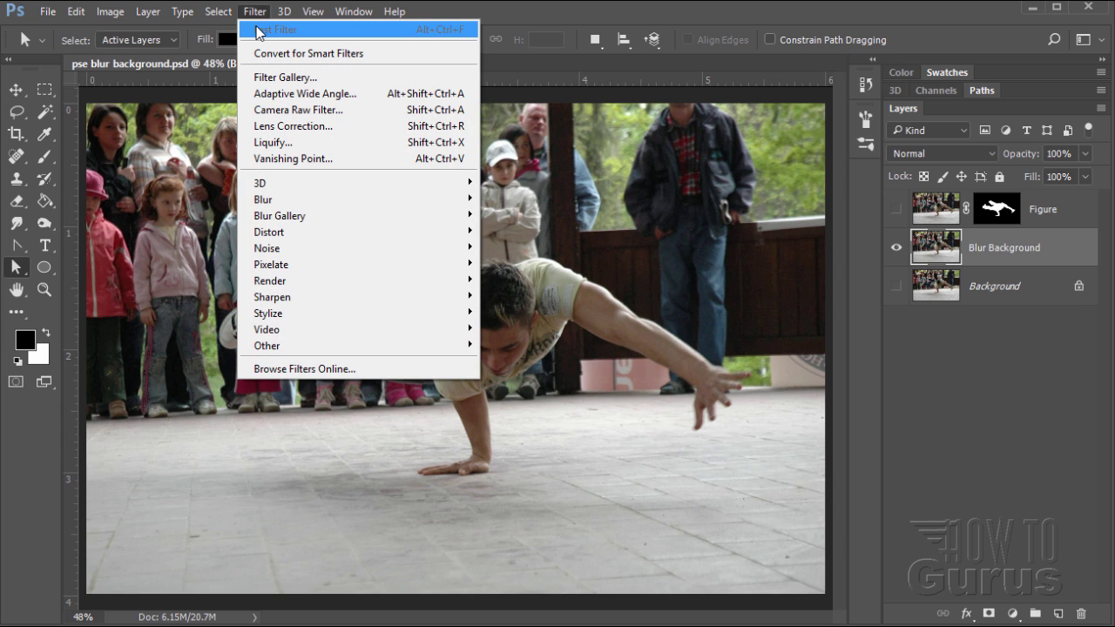
mouse_move(317, 201)
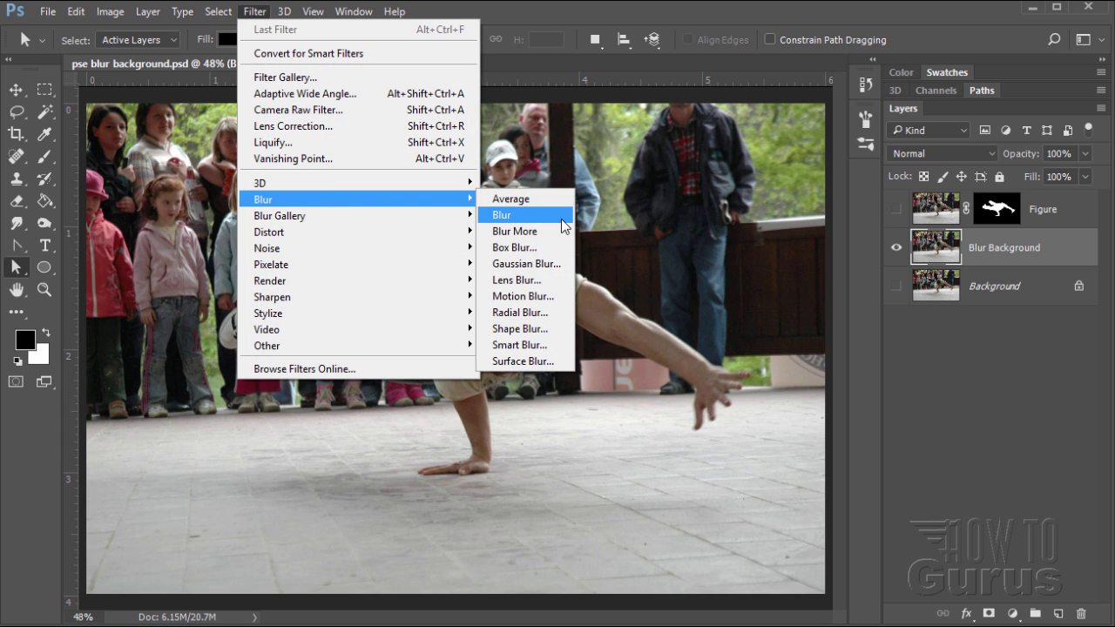
left_click(555, 259)
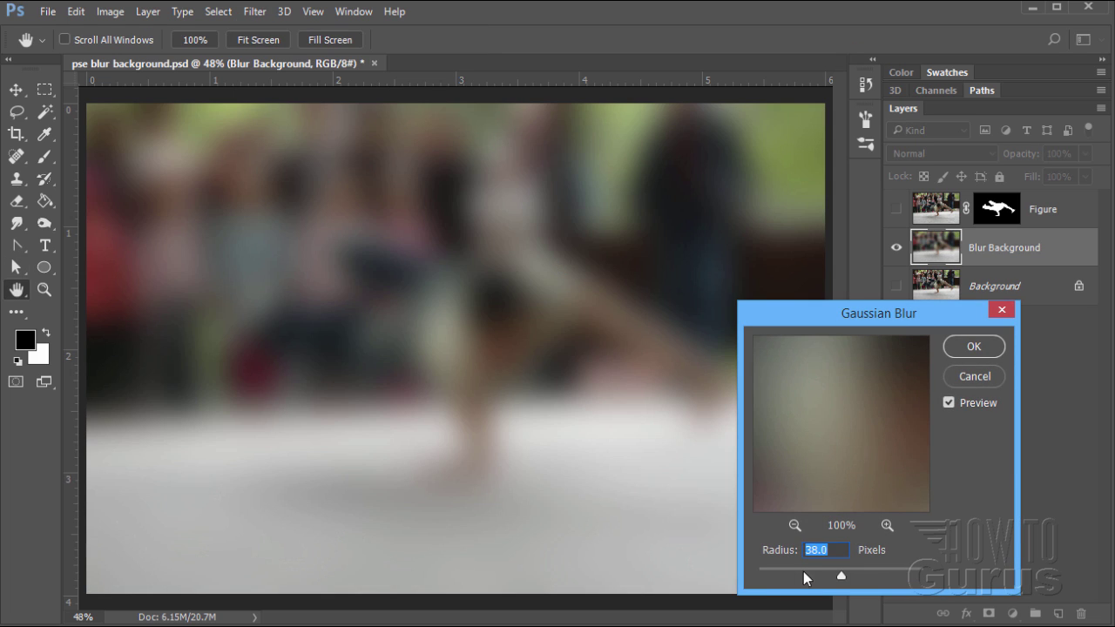
mouse_move(841, 574)
left_mouse_down()
mouse_move(770, 578)
mouse_move(820, 570)
left_mouse_up()
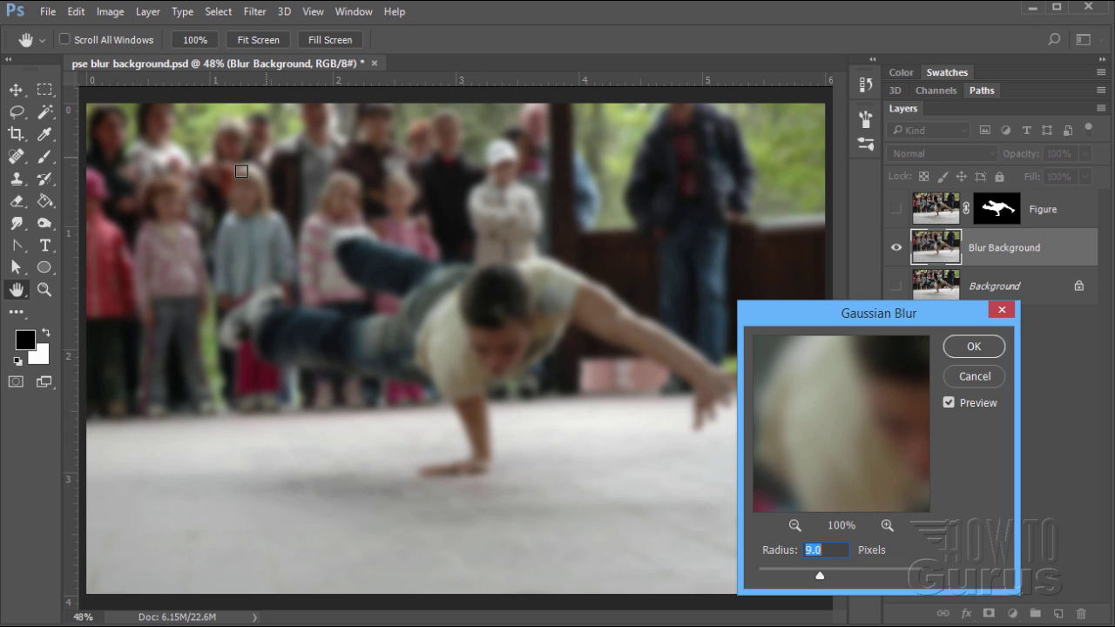
left_click_drag(821, 582, 826, 580)
type("10")
left_click(972, 342)
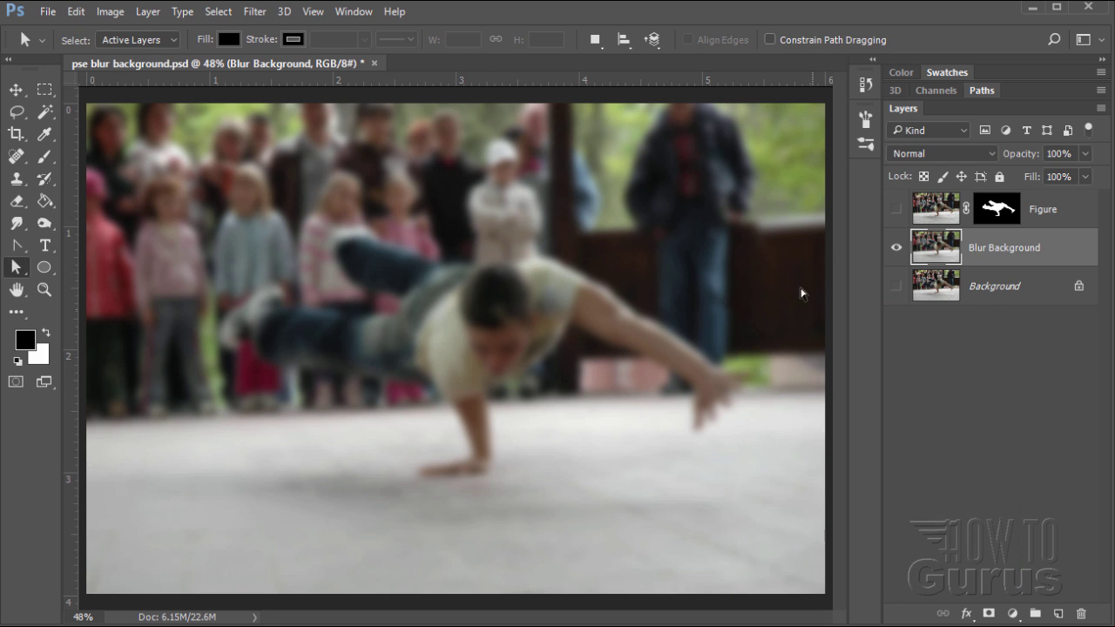
Show the Figure layer and examine the edges of the dancer's supporting arm at 200% magnification.
left_click(897, 210)
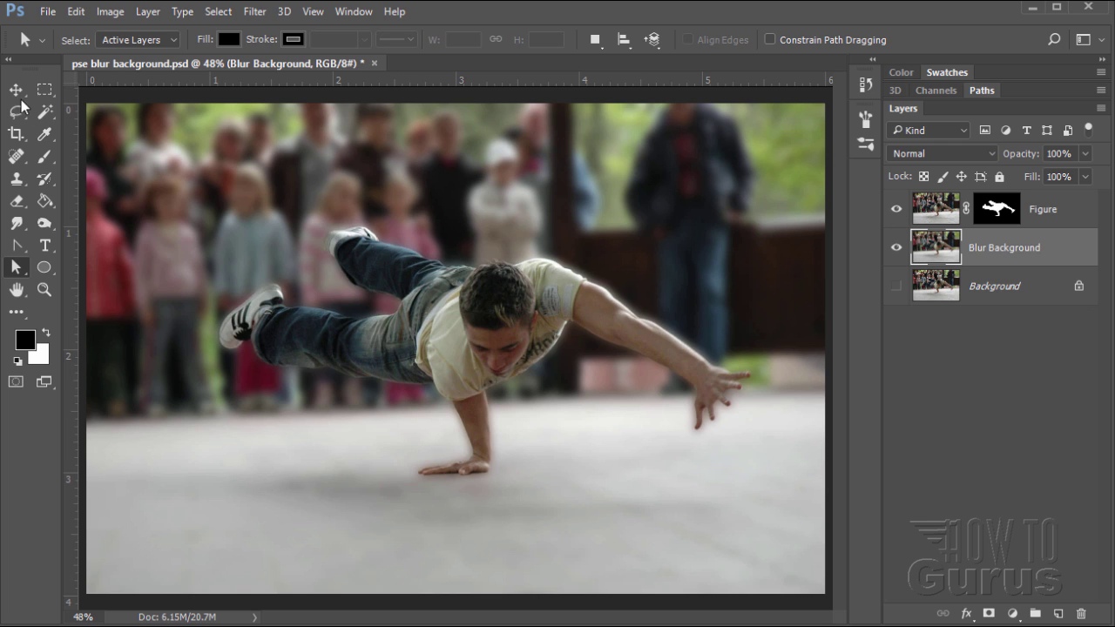
left_click(44, 288)
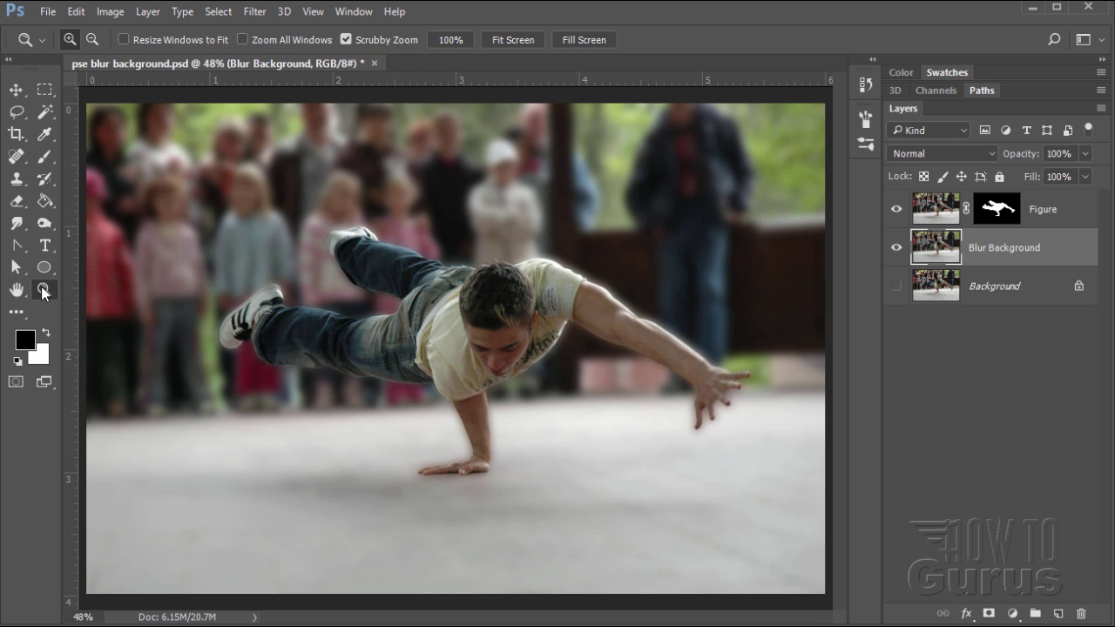
left_click(491, 421)
left_click(490, 421)
left_click(491, 421)
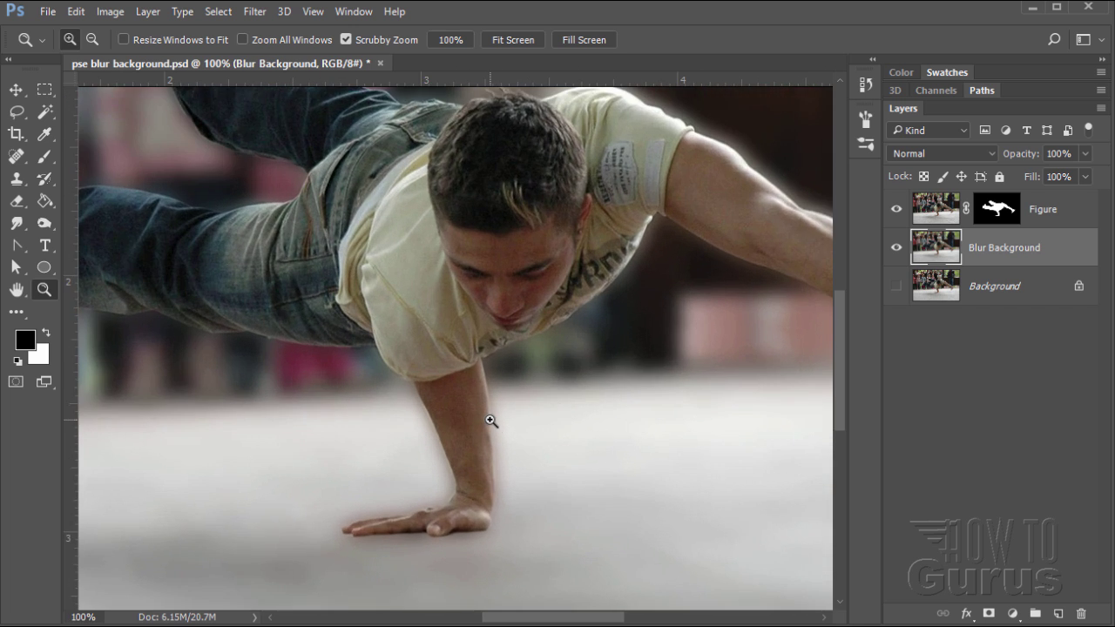
left_click(490, 421)
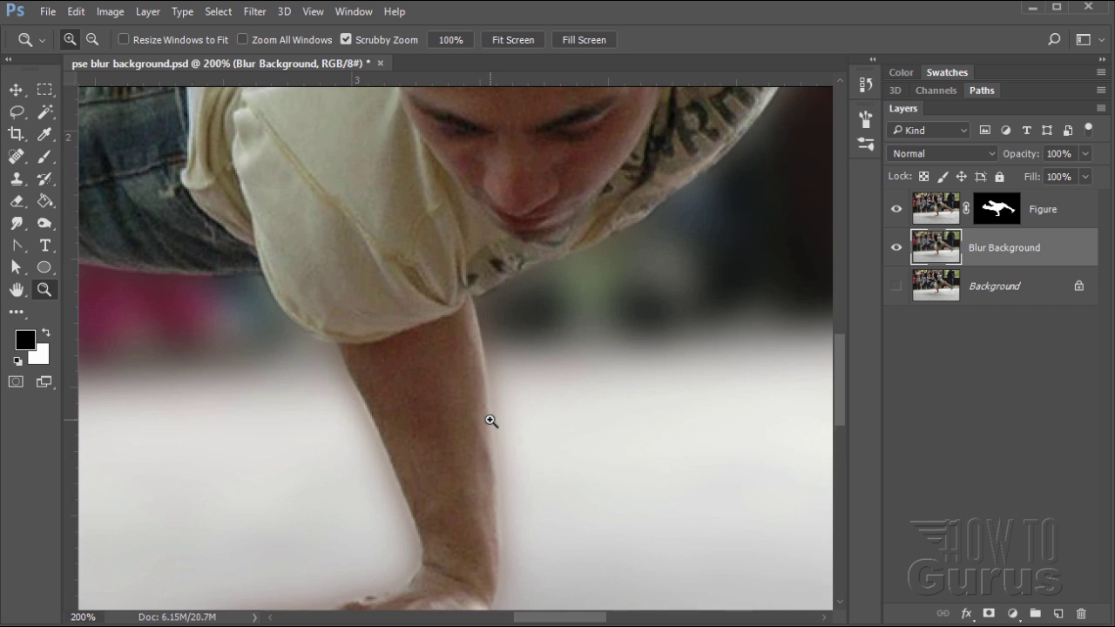
Examine the cutout edges along the dancer's shoe, jeans and outstretched arm, ending with the whole image fitted on screen.
left_click(15, 89)
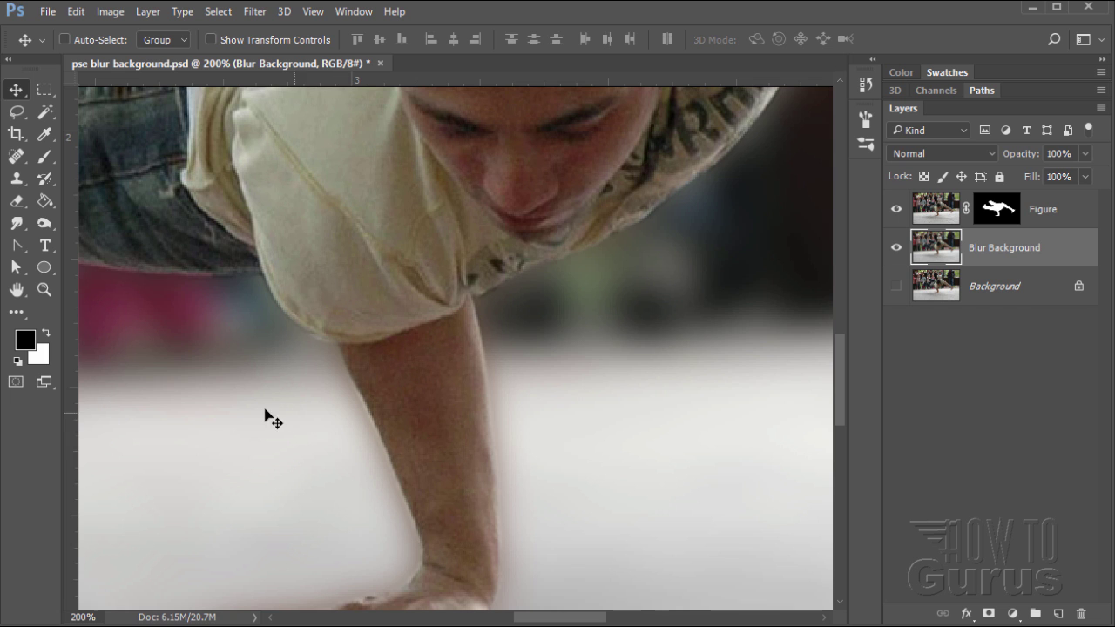
left_click_drag(192, 358, 819, 418)
left_click_drag(321, 361, 737, 427)
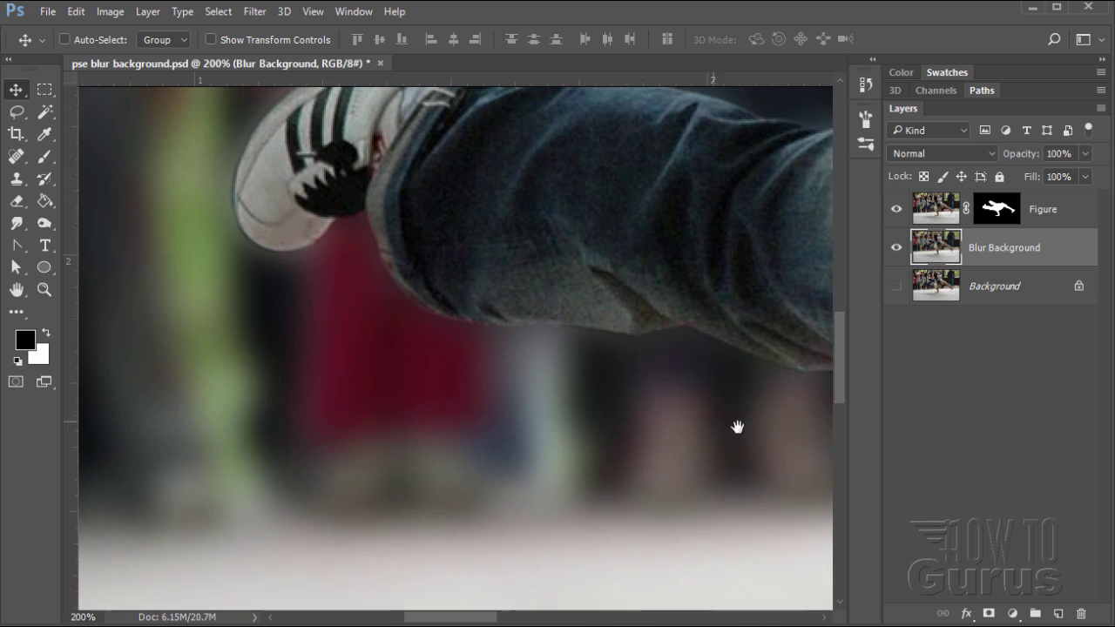
left_click_drag(435, 331, 453, 488)
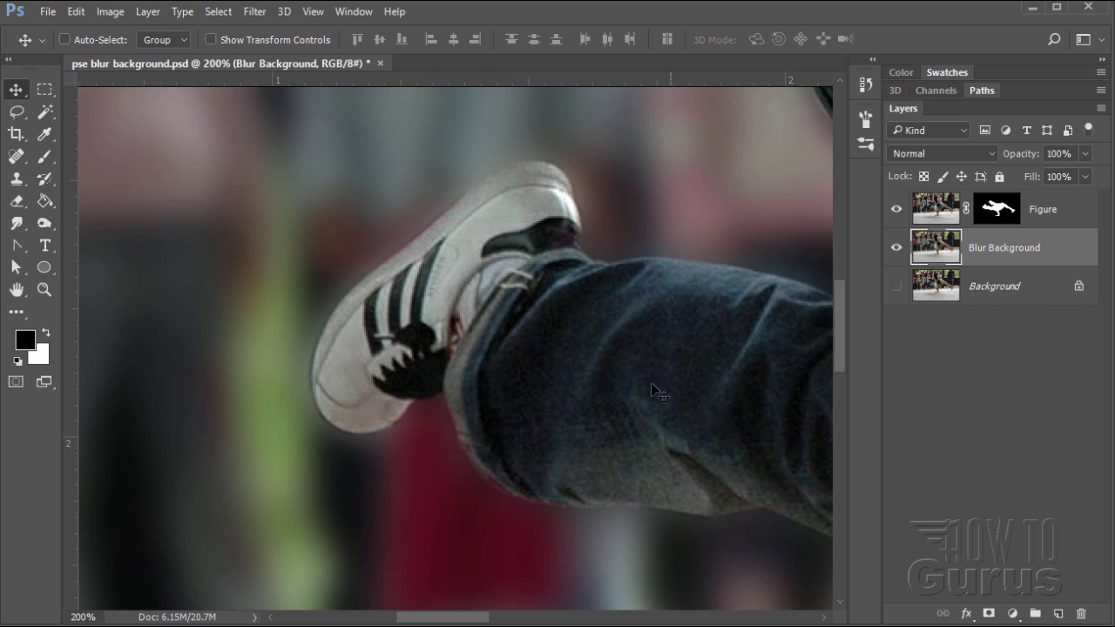
left_click_drag(715, 475, 485, 326)
left_click_drag(741, 366, 297, 448)
left_click_drag(624, 358, 316, 438)
left_click_drag(601, 409, 326, 440)
left_click_drag(487, 425, 308, 416)
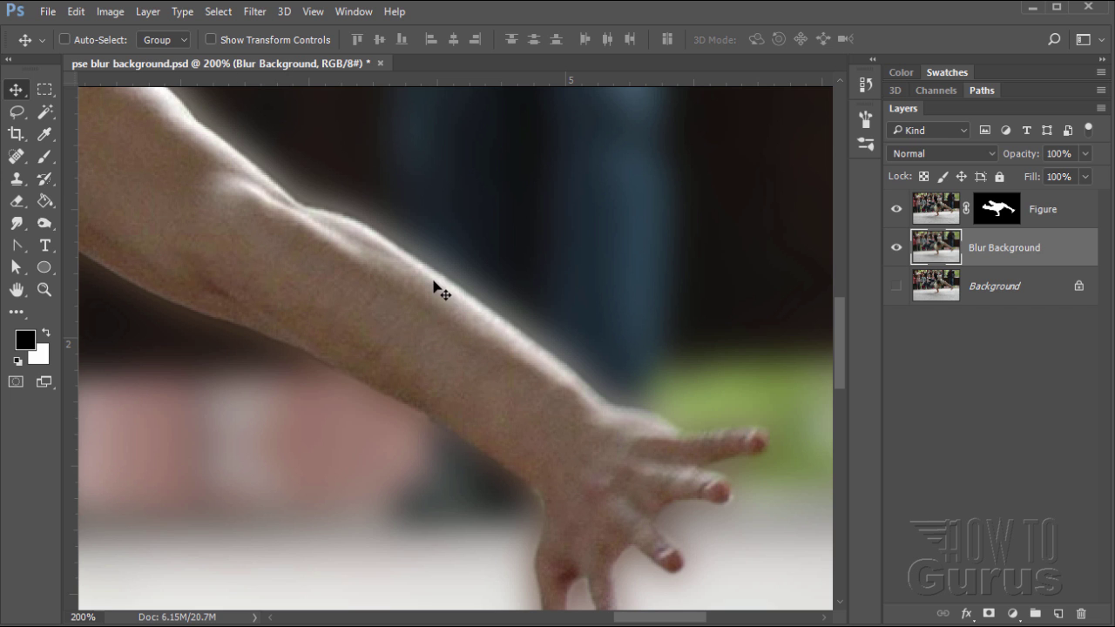
left_click(44, 289)
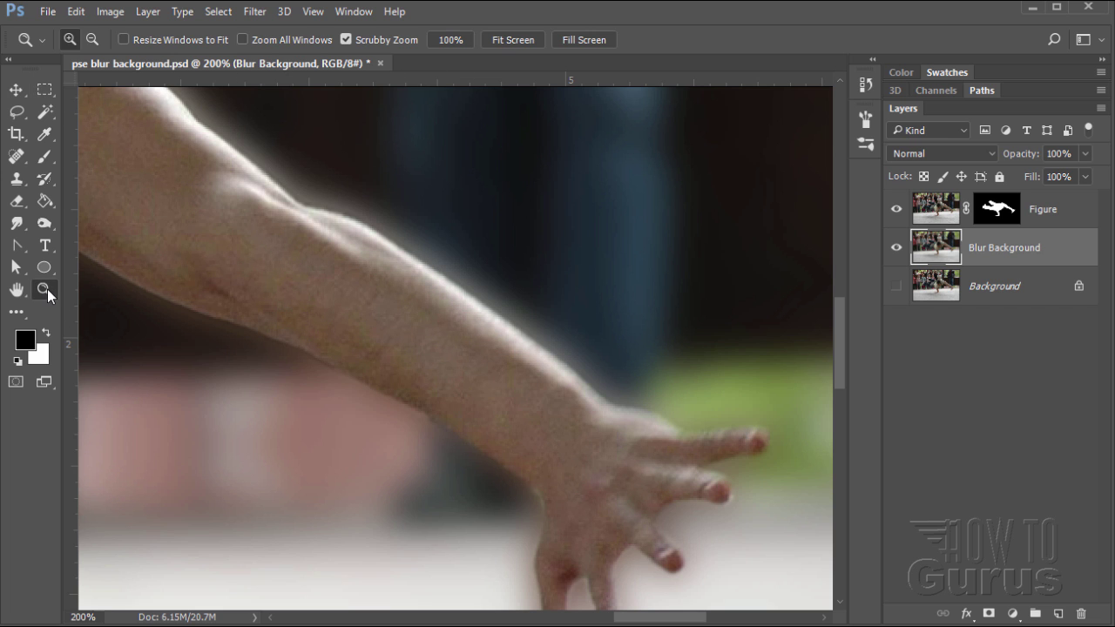
left_click(515, 38)
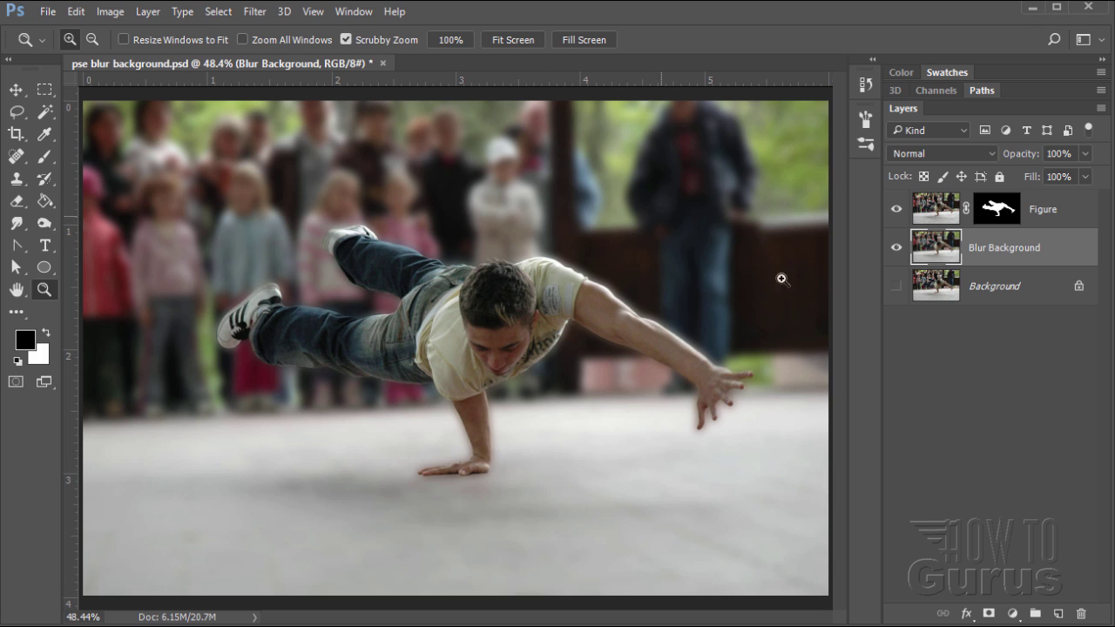
Hide the Figure layer and undo the Gaussian Blur on the Blur Background layer.
left_click(898, 210)
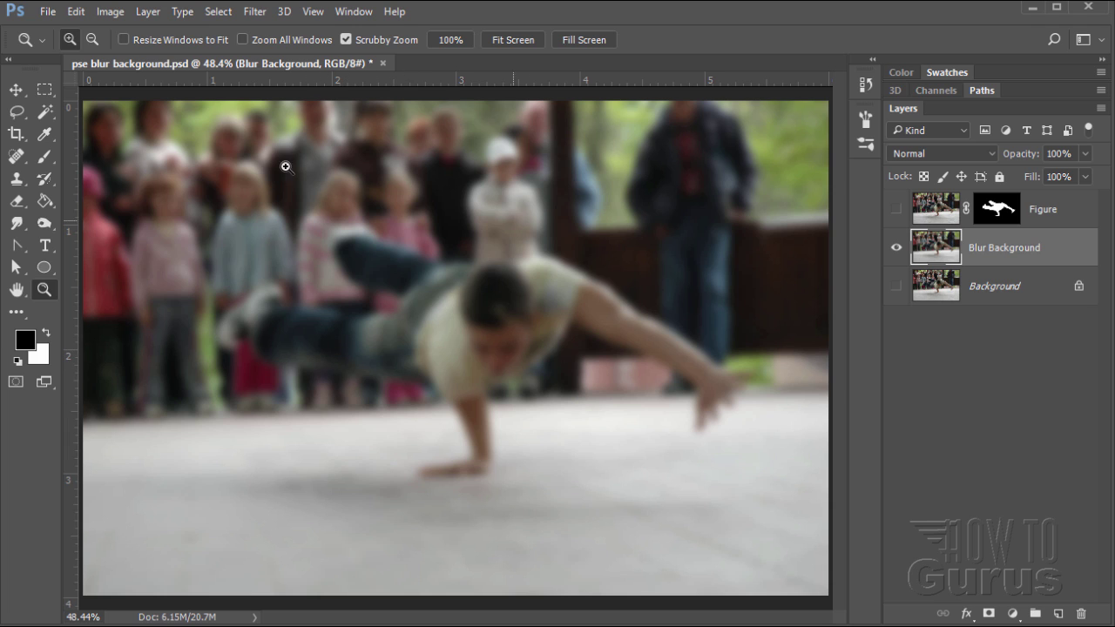
left_click(77, 12)
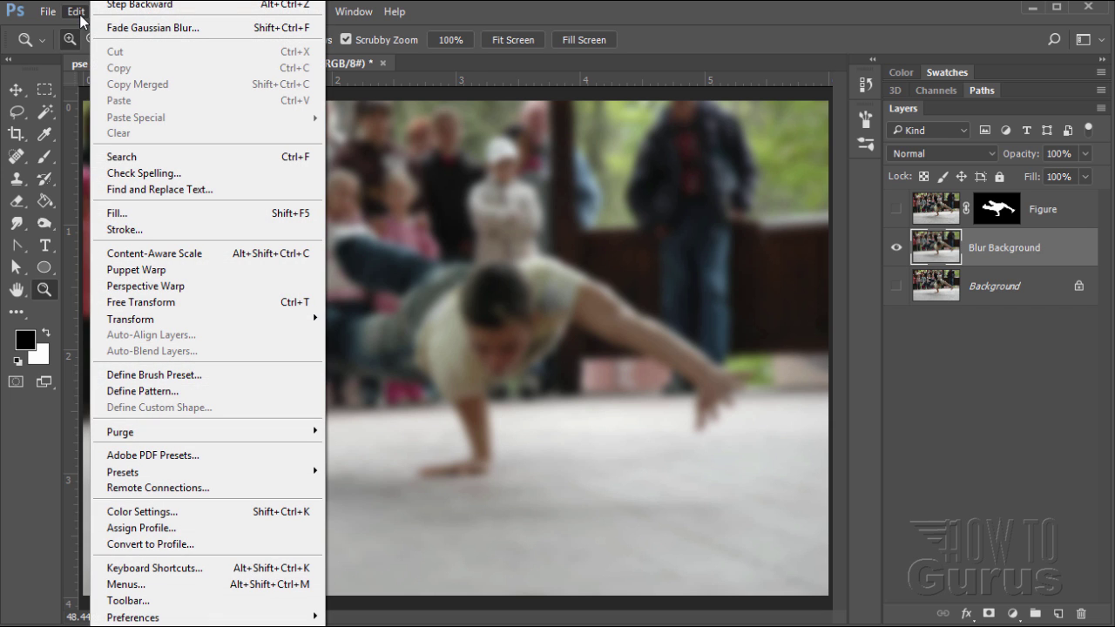
left_click(120, 6)
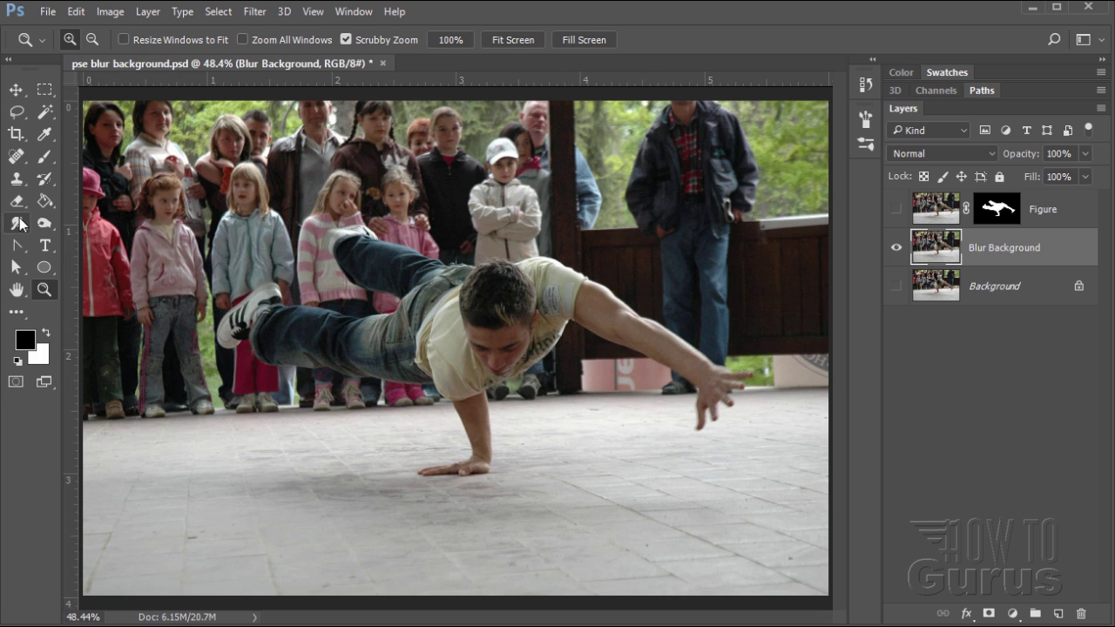
Use the Clone Stamp on the Blur Background layer to cover the lower edge of the dancer's supporting hand with sampled floor texture.
left_click(17, 178)
left_click_drag(461, 478, 449, 475)
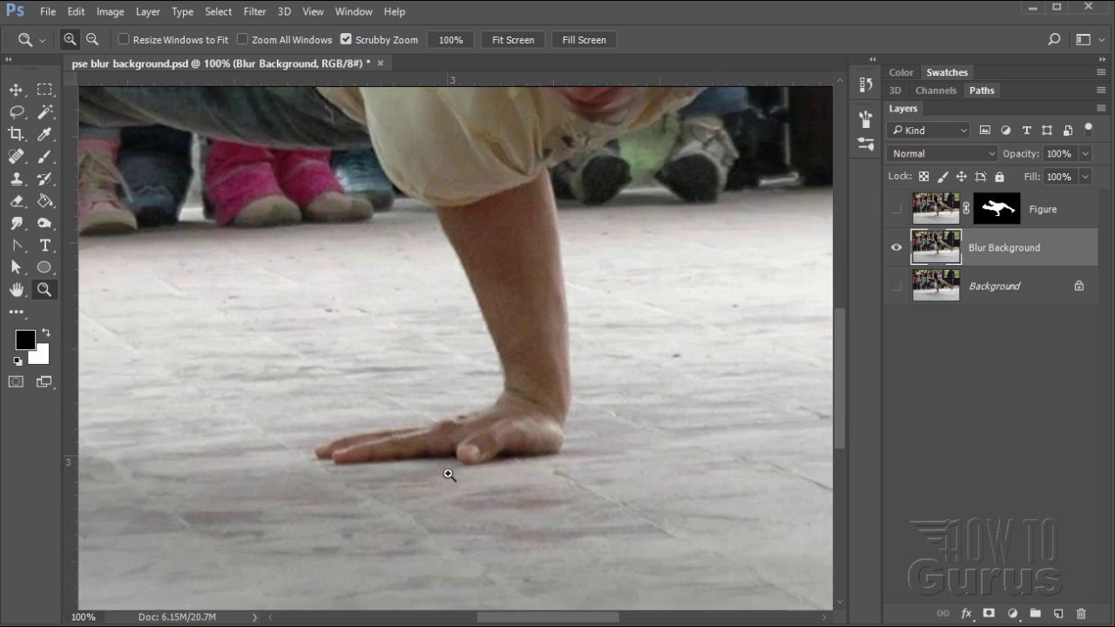
left_click(449, 475)
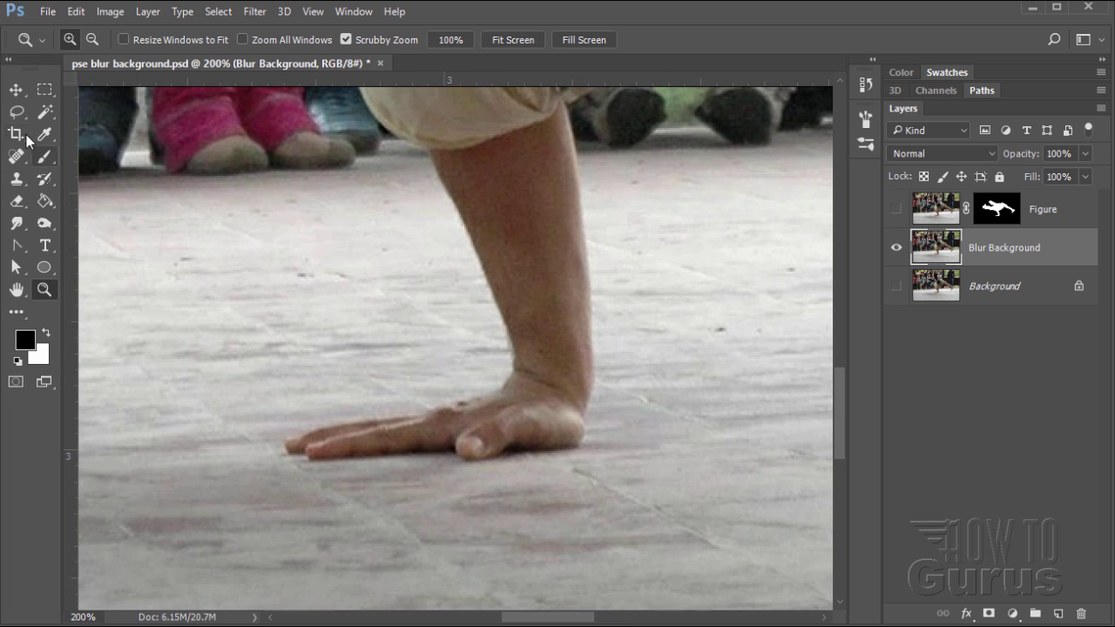
left_click(15, 179)
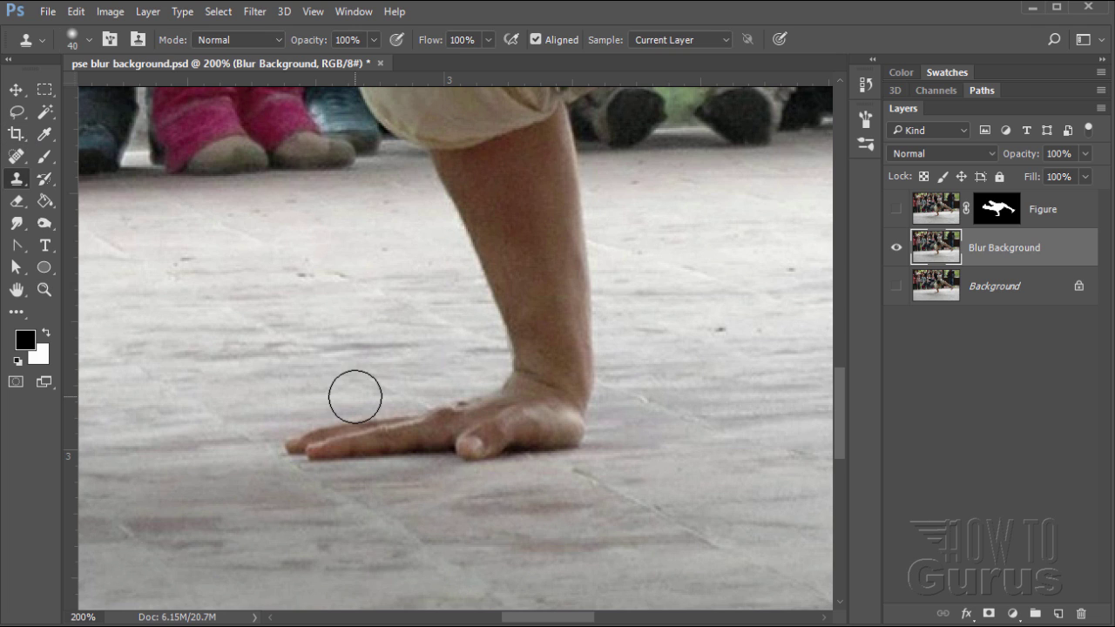
left_click(353, 502, "alt")
mouse_move(331, 462)
left_mouse_down()
mouse_move(299, 452)
mouse_move(422, 450)
mouse_move(449, 469)
mouse_move(443, 456)
mouse_move(509, 448)
mouse_move(524, 467)
mouse_move(528, 449)
mouse_move(568, 441)
mouse_move(500, 447)
mouse_move(532, 462)
left_mouse_up()
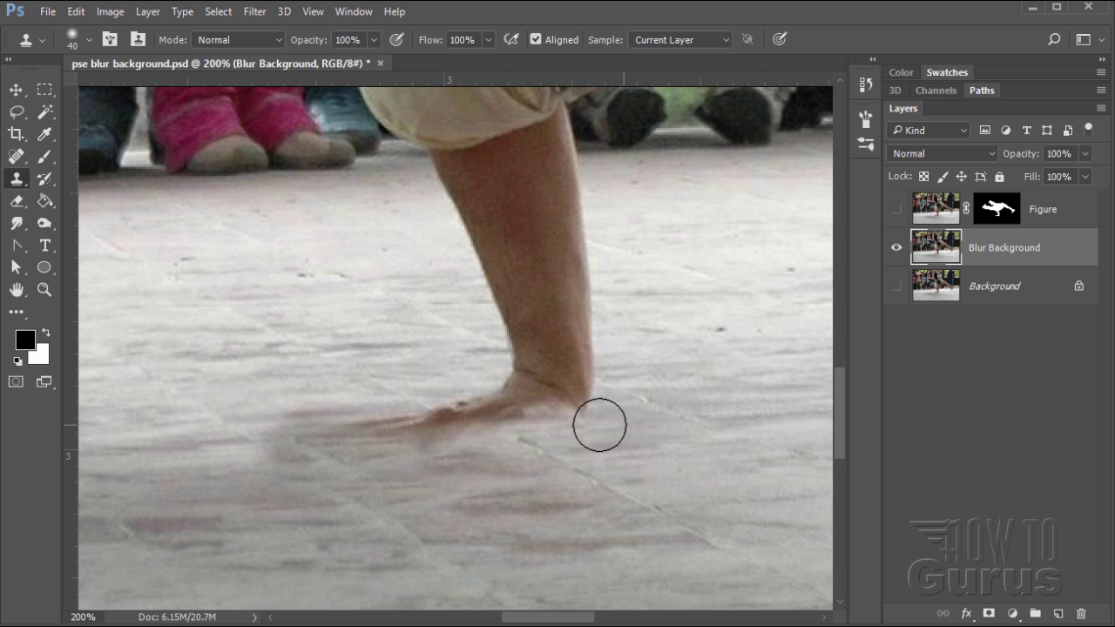
Clone floor texture over the right edge of the dancer's supporting arm, from the wrist up toward the sleeve.
mouse_move(600, 425)
left_mouse_down()
mouse_move(592, 277)
mouse_move(597, 314)
mouse_move(577, 176)
mouse_move(581, 209)
left_mouse_up()
left_click(652, 296, "alt")
left_click(631, 254, "alt")
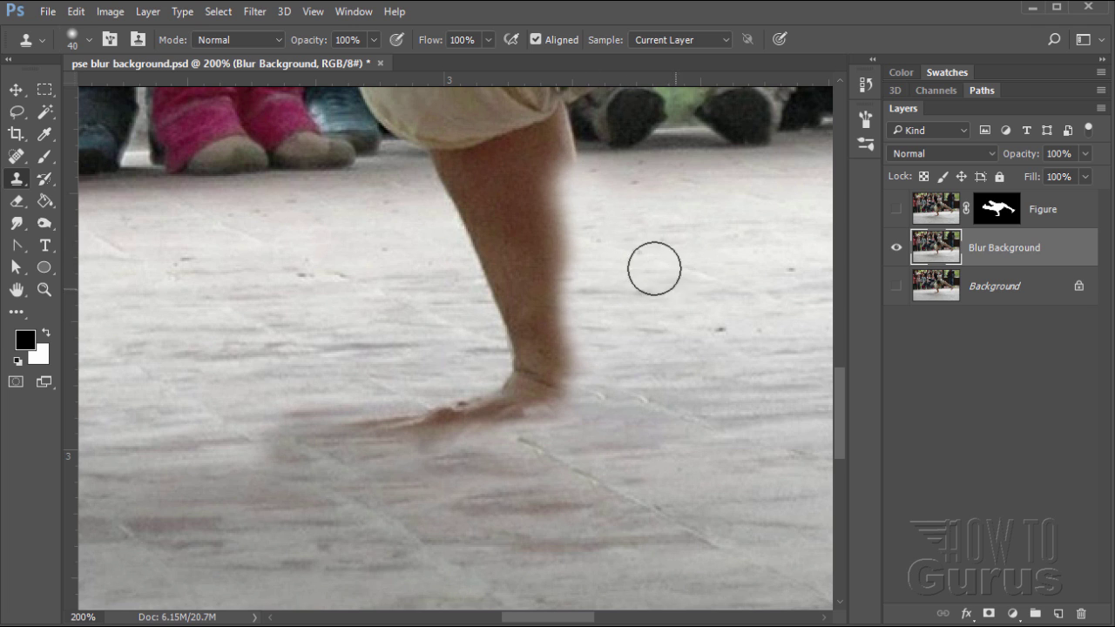
Clone sampled floor texture over the left edge of the supporting arm, the fingers and the area just below the sleeve.
left_click(455, 327, "alt")
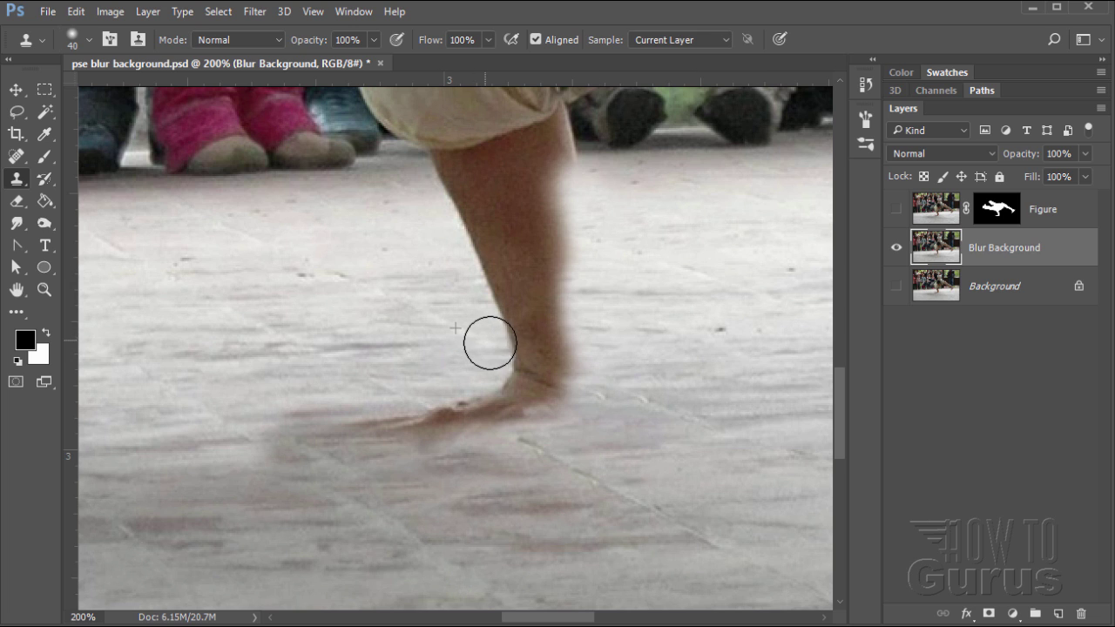
mouse_move(494, 343)
left_mouse_down()
mouse_move(520, 360)
mouse_move(507, 348)
mouse_move(493, 371)
left_mouse_up()
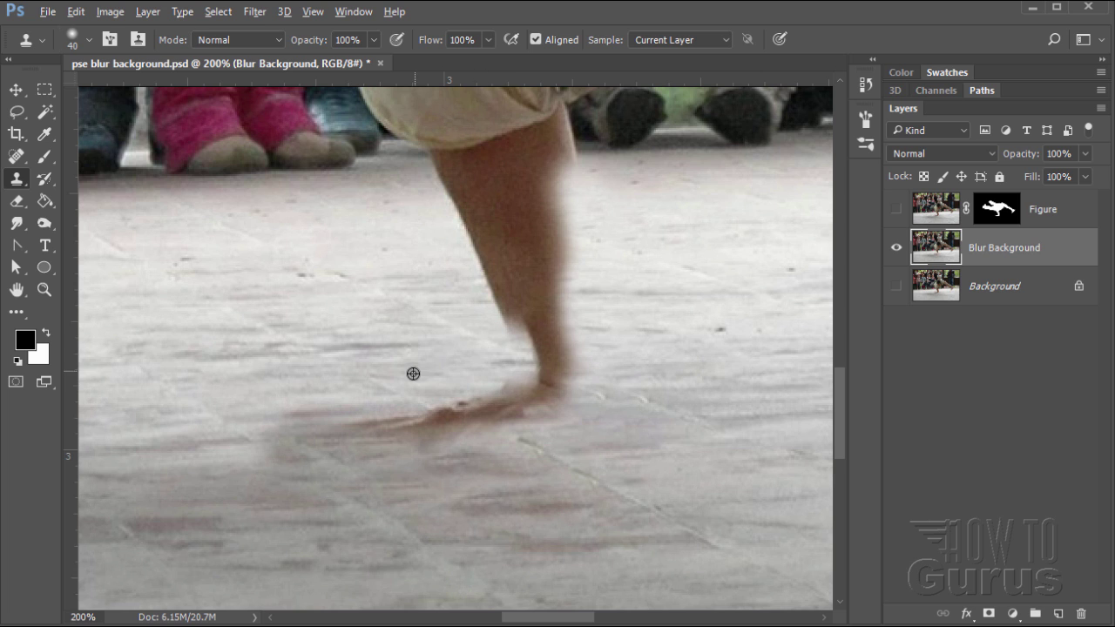
mouse_move(405, 395)
left_mouse_down()
mouse_move(431, 406)
mouse_move(454, 401)
mouse_move(500, 367)
mouse_move(470, 275)
mouse_move(468, 253)
mouse_move(485, 302)
mouse_move(480, 246)
mouse_move(453, 168)
left_mouse_up()
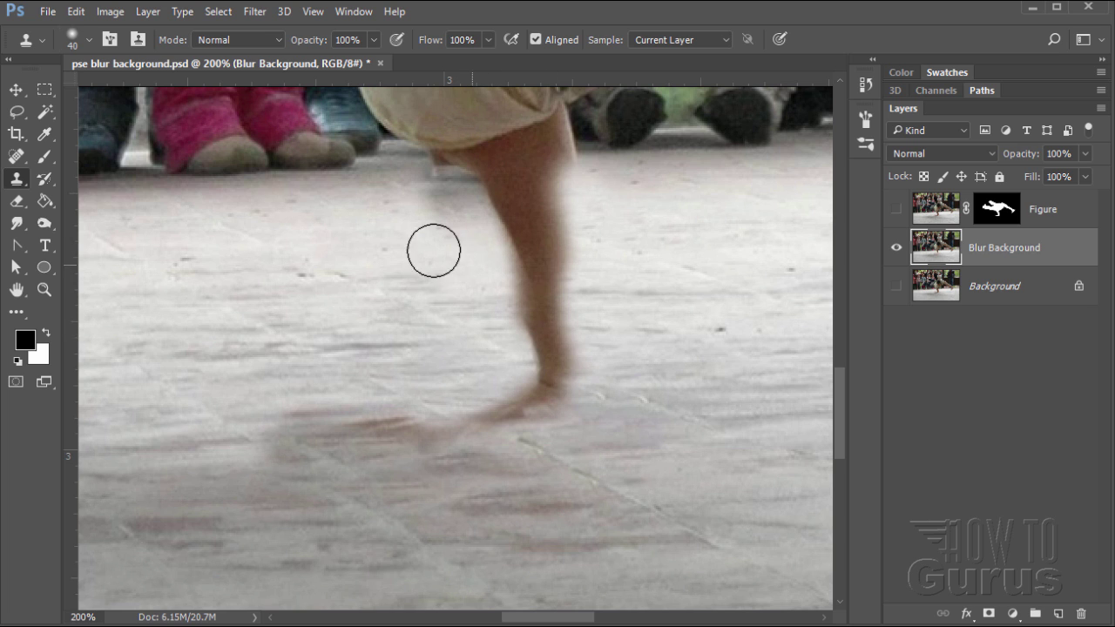
left_click(420, 205, "alt")
mouse_move(479, 225)
left_mouse_down()
mouse_move(469, 175)
mouse_move(475, 183)
mouse_move(441, 177)
mouse_move(459, 253)
left_mouse_up()
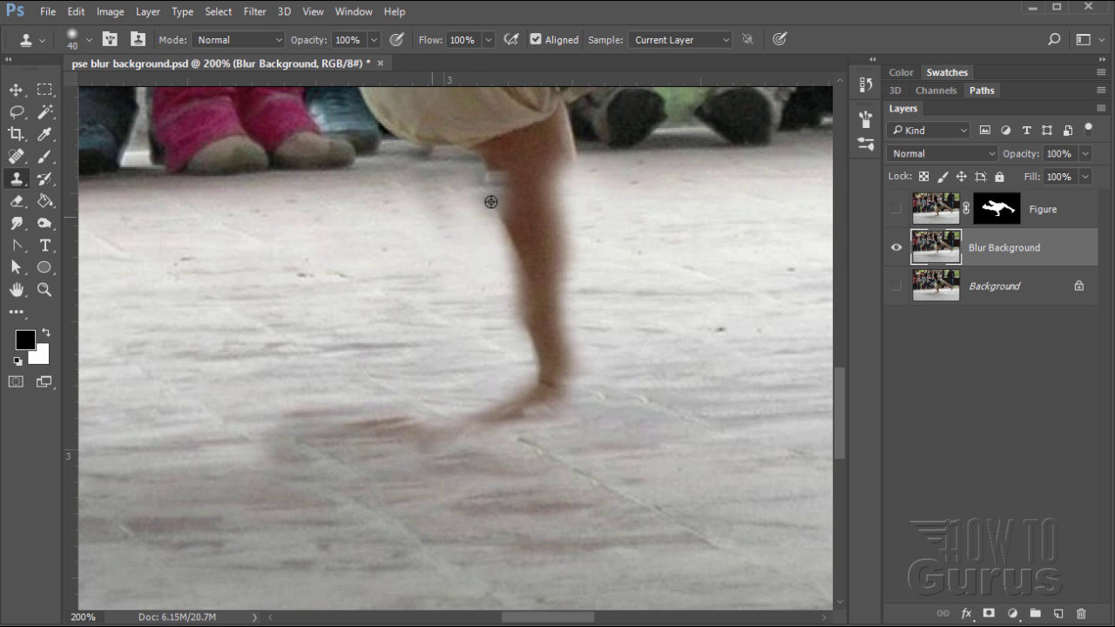
left_click_drag(490, 185, 495, 180)
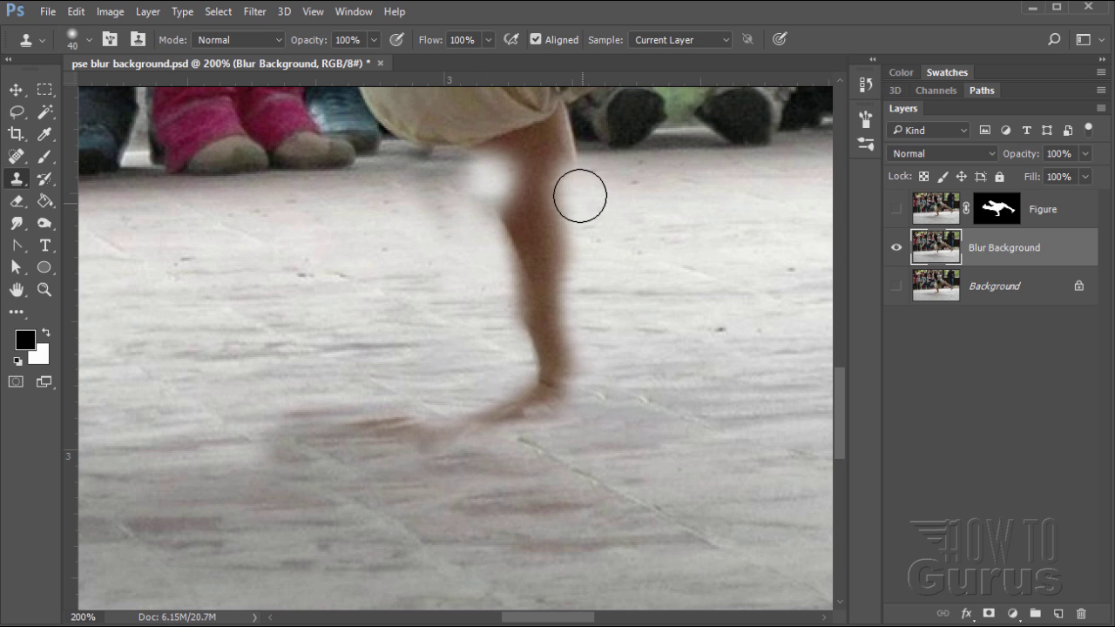
Clone the spectators' clothing and dark background over the lower edge of the dancer's shirt, from beneath the chin to the chest.
scroll(722, 311, "up", 5)
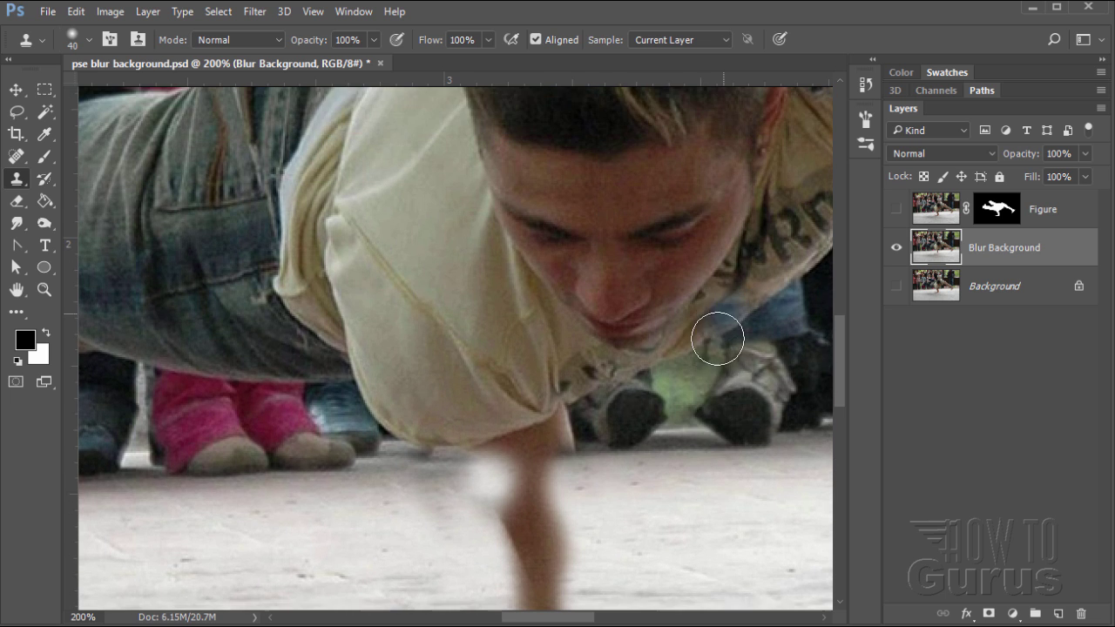
scroll(713, 357, "down", 1)
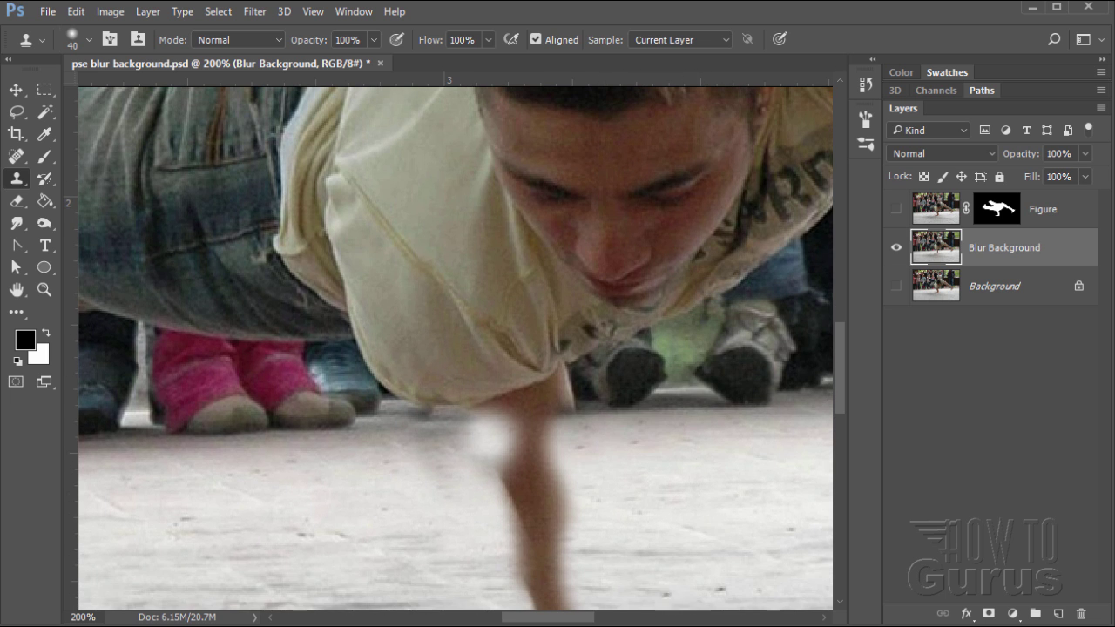
left_click_drag(573, 619, 601, 619)
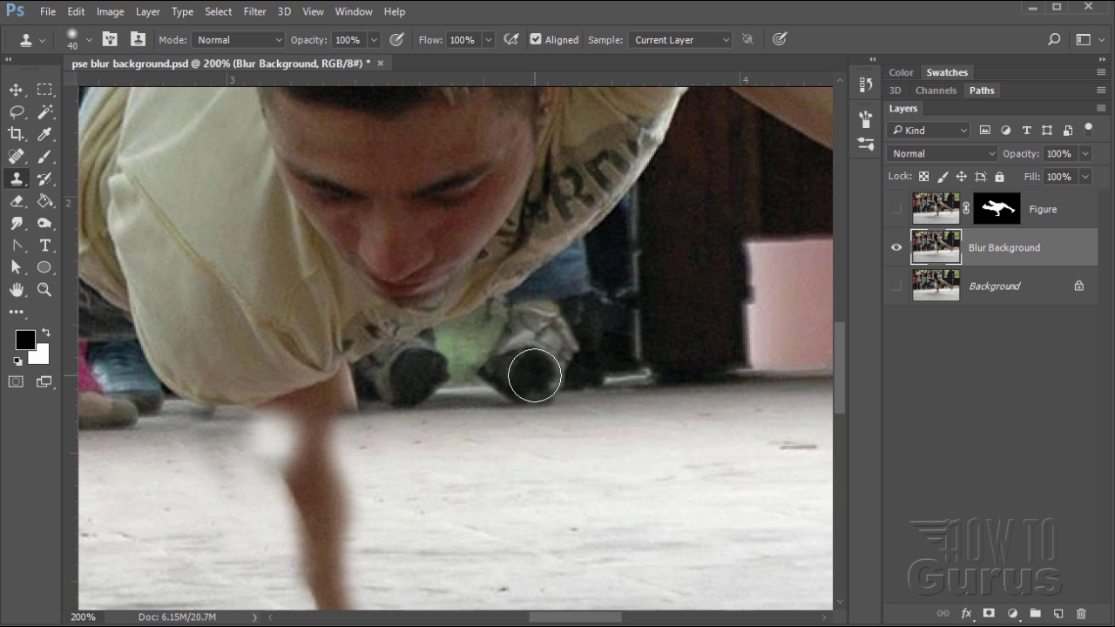
left_click_drag(534, 376, 545, 380)
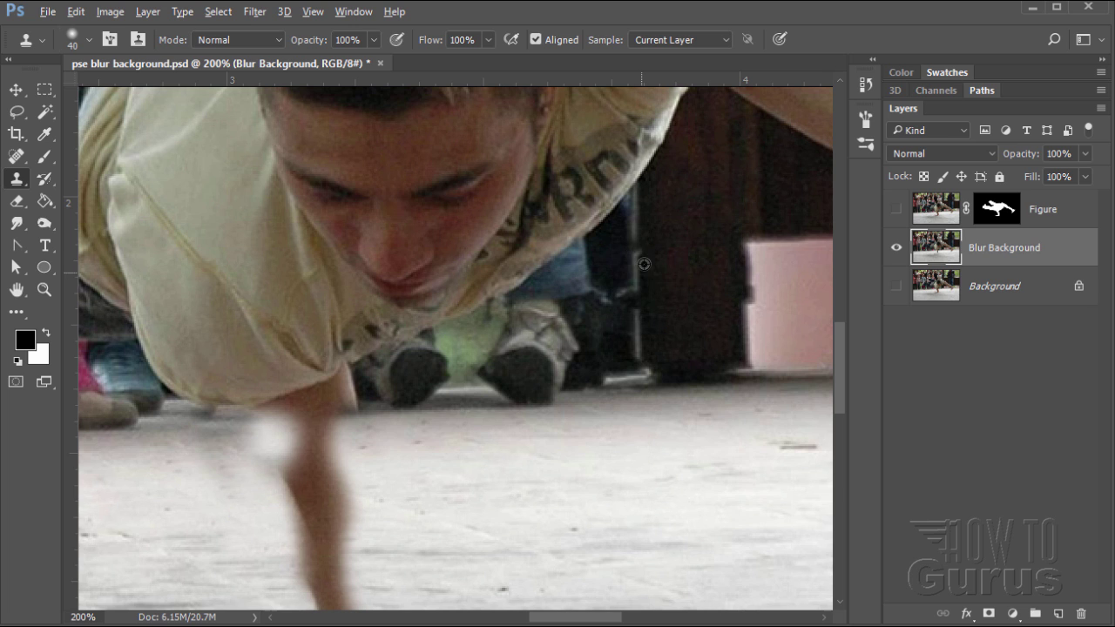
mouse_move(636, 259)
left_mouse_down()
mouse_move(631, 150)
mouse_move(622, 200)
mouse_move(603, 222)
mouse_move(598, 206)
mouse_move(578, 210)
mouse_move(558, 275)
mouse_move(526, 270)
mouse_move(577, 299)
mouse_move(521, 285)
mouse_move(606, 310)
mouse_move(577, 268)
mouse_move(465, 342)
mouse_move(464, 316)
mouse_move(475, 348)
mouse_move(468, 338)
mouse_move(477, 302)
mouse_move(479, 343)
mouse_move(489, 287)
mouse_move(486, 334)
mouse_move(436, 320)
mouse_move(487, 336)
mouse_move(471, 306)
mouse_move(420, 324)
mouse_move(488, 324)
mouse_move(486, 314)
mouse_move(385, 325)
mouse_move(622, 356)
left_mouse_up()
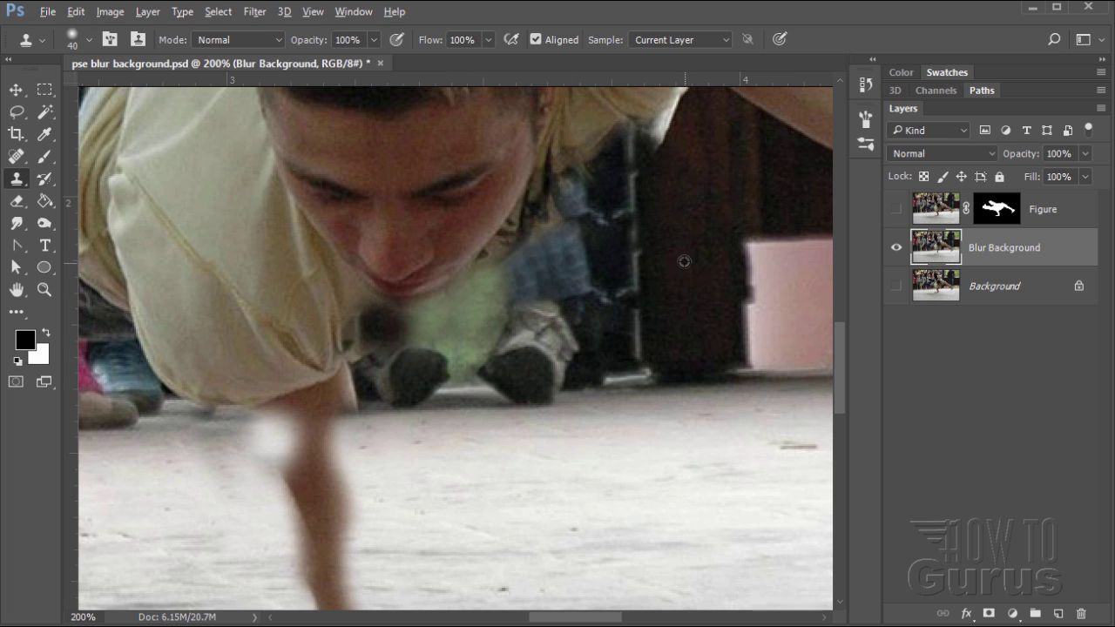
Clone the dark brown background over the shirt edge and the top of the supporting arm below the dancer's chin.
mouse_move(426, 328)
left_mouse_down()
mouse_move(361, 351)
mouse_move(348, 336)
left_mouse_up()
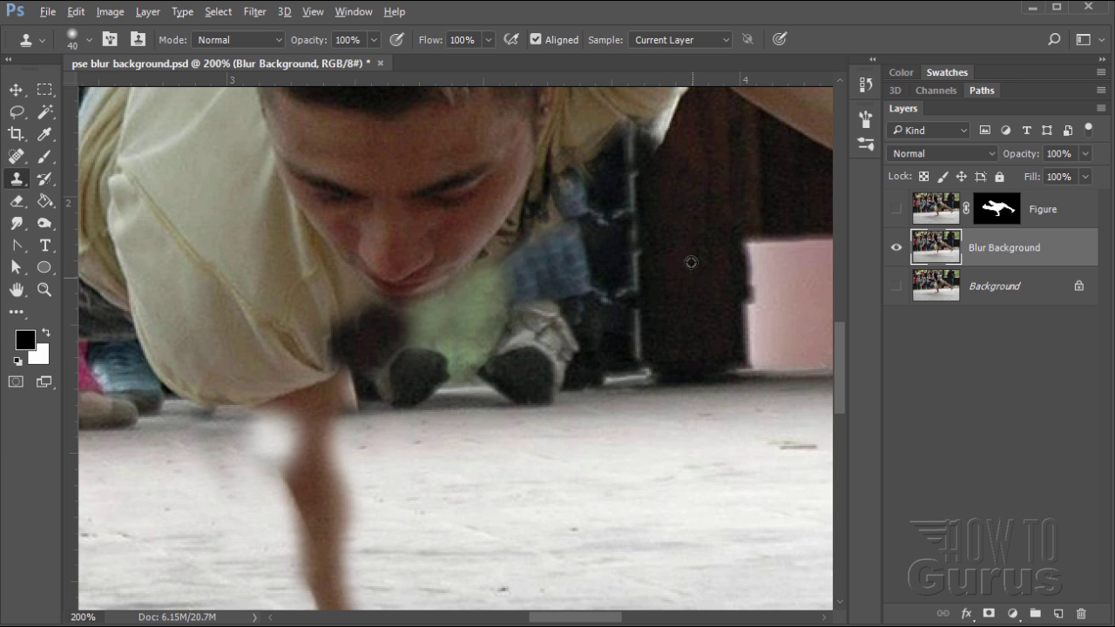
mouse_move(367, 376)
left_mouse_down()
mouse_move(353, 399)
mouse_move(336, 355)
mouse_move(492, 369)
left_mouse_up()
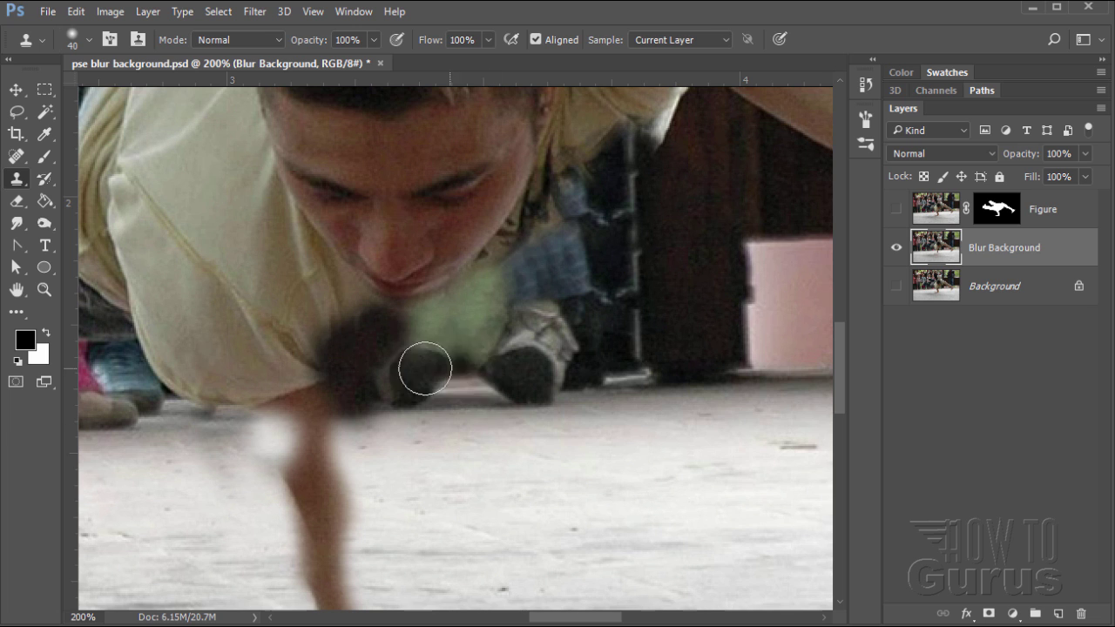
left_click(439, 307)
key("ctrl+z")
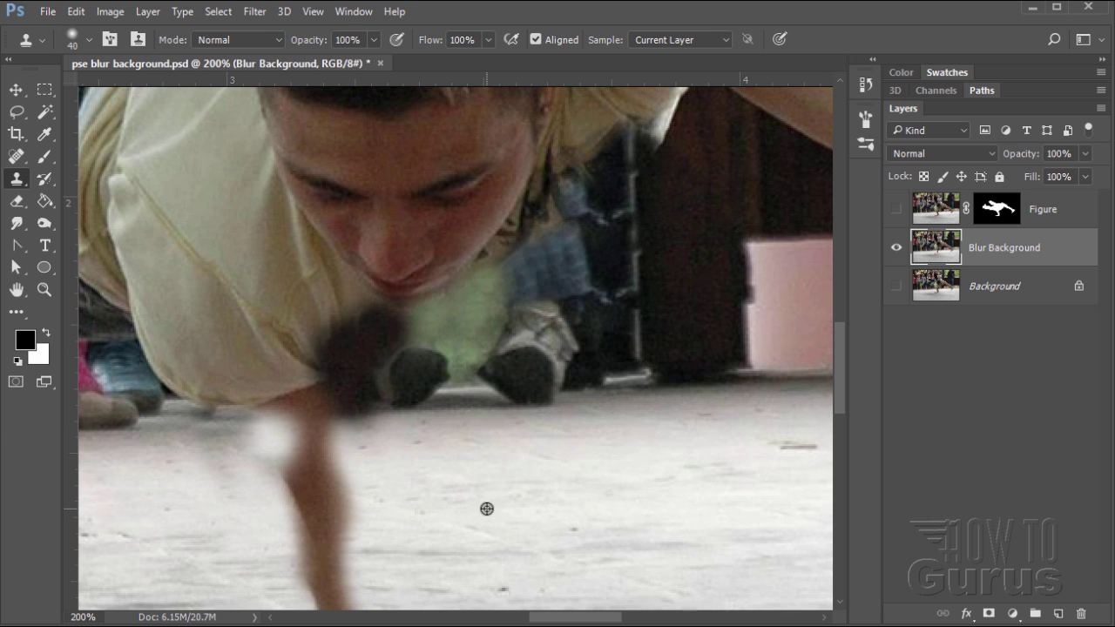
Clone sampled floor texture over the bottom edge of the dancer's shirt sleeve beside the supporting arm.
left_click_drag(200, 528, 595, 519)
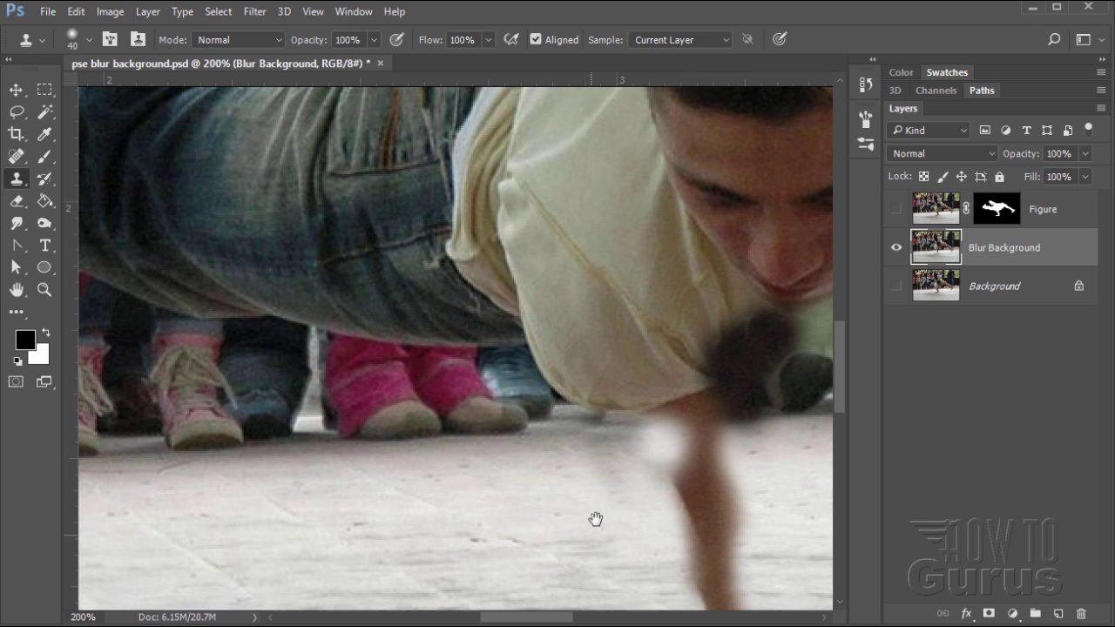
left_click(584, 432, "alt")
mouse_move(558, 396)
left_mouse_down()
mouse_move(617, 405)
mouse_move(573, 378)
mouse_move(580, 426)
mouse_move(619, 423)
mouse_move(587, 507)
left_mouse_up()
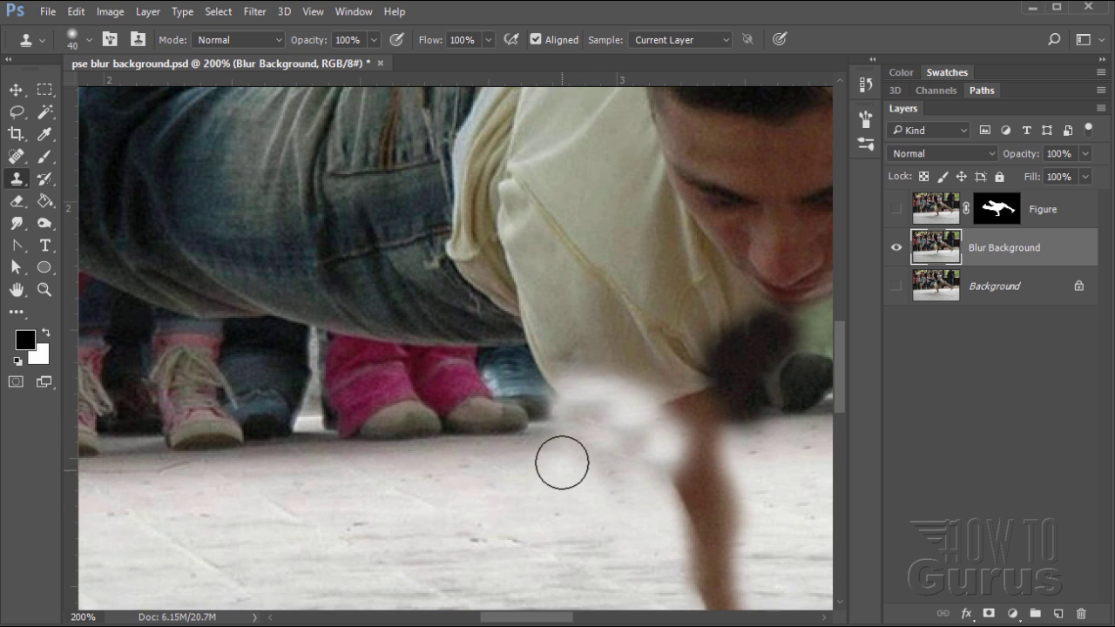
Clone the spectators' blue jeans and pink trousers upward over the lower edge of the dancer's shirt and jeans.
left_click(513, 381, "alt")
mouse_move(513, 381)
left_mouse_down()
mouse_move(501, 330)
mouse_move(515, 373)
mouse_move(500, 366)
mouse_move(540, 371)
mouse_move(532, 353)
mouse_move(520, 387)
mouse_move(513, 367)
mouse_move(547, 378)
mouse_move(537, 359)
mouse_move(520, 373)
mouse_move(519, 328)
mouse_move(546, 361)
mouse_move(537, 379)
mouse_move(456, 379)
mouse_move(439, 332)
mouse_move(451, 373)
left_mouse_up()
mouse_move(446, 329)
left_mouse_down()
mouse_move(438, 313)
mouse_move(458, 369)
mouse_move(447, 323)
mouse_move(445, 363)
mouse_move(424, 311)
mouse_move(418, 321)
mouse_move(383, 316)
mouse_move(385, 387)
mouse_move(356, 351)
mouse_move(363, 359)
mouse_move(344, 373)
mouse_move(313, 324)
mouse_move(314, 293)
mouse_move(314, 319)
mouse_move(219, 308)
left_mouse_up()
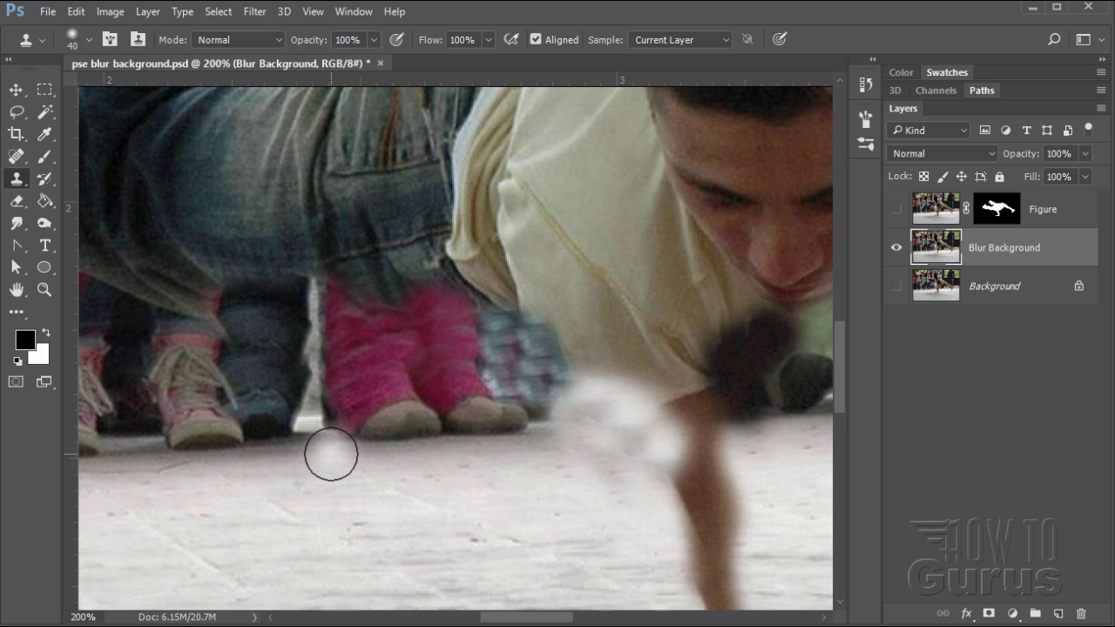
Clone the child's red-patterned jeans and the neighbouring dark trousers over the lower edge of the dancer's thigh and knee.
left_click_drag(266, 435, 648, 505)
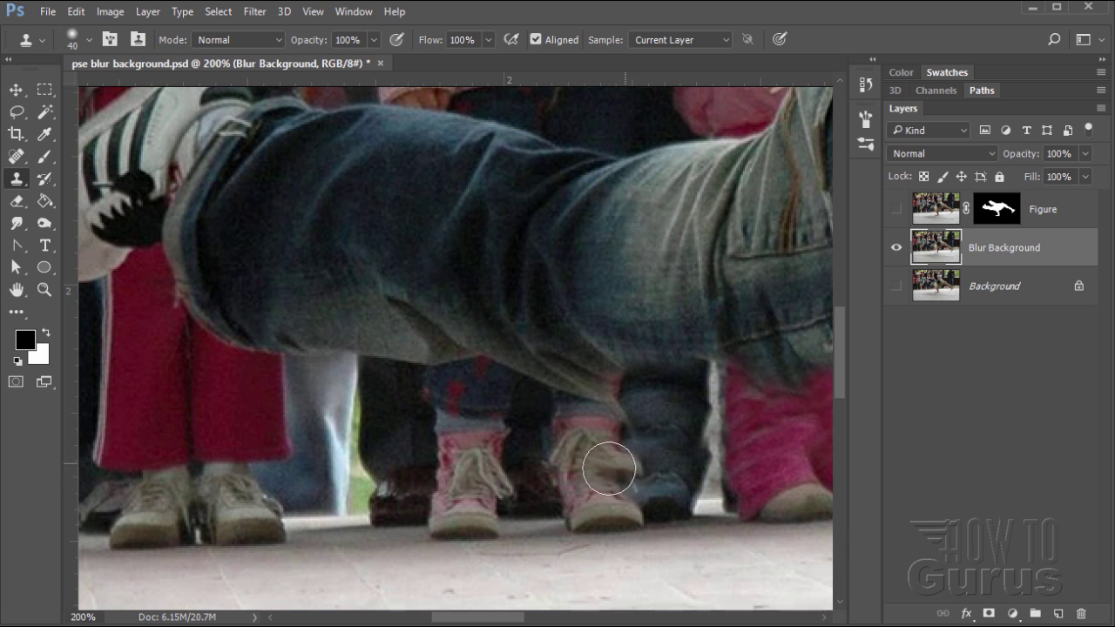
left_click(493, 402, "alt")
mouse_move(572, 389)
left_mouse_down()
mouse_move(589, 381)
mouse_move(565, 383)
mouse_move(575, 373)
mouse_move(612, 371)
mouse_move(604, 361)
mouse_move(570, 418)
left_mouse_up()
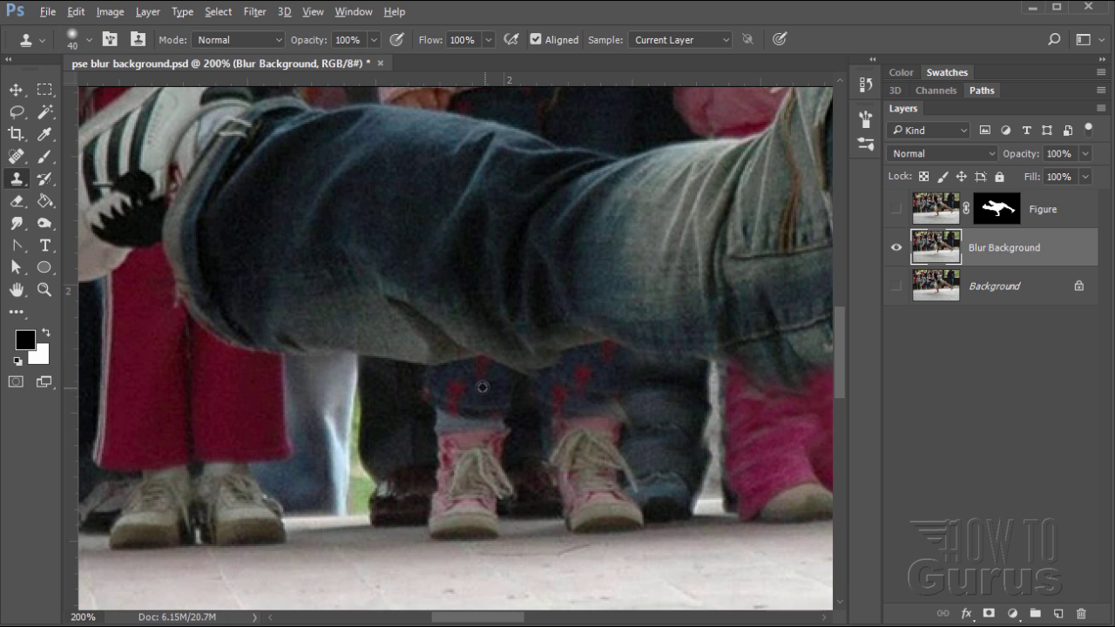
left_click(479, 397, "alt")
mouse_move(510, 356)
left_mouse_down()
mouse_move(482, 352)
mouse_move(521, 365)
mouse_move(436, 371)
mouse_move(474, 353)
mouse_move(458, 329)
mouse_move(465, 423)
left_mouse_up()
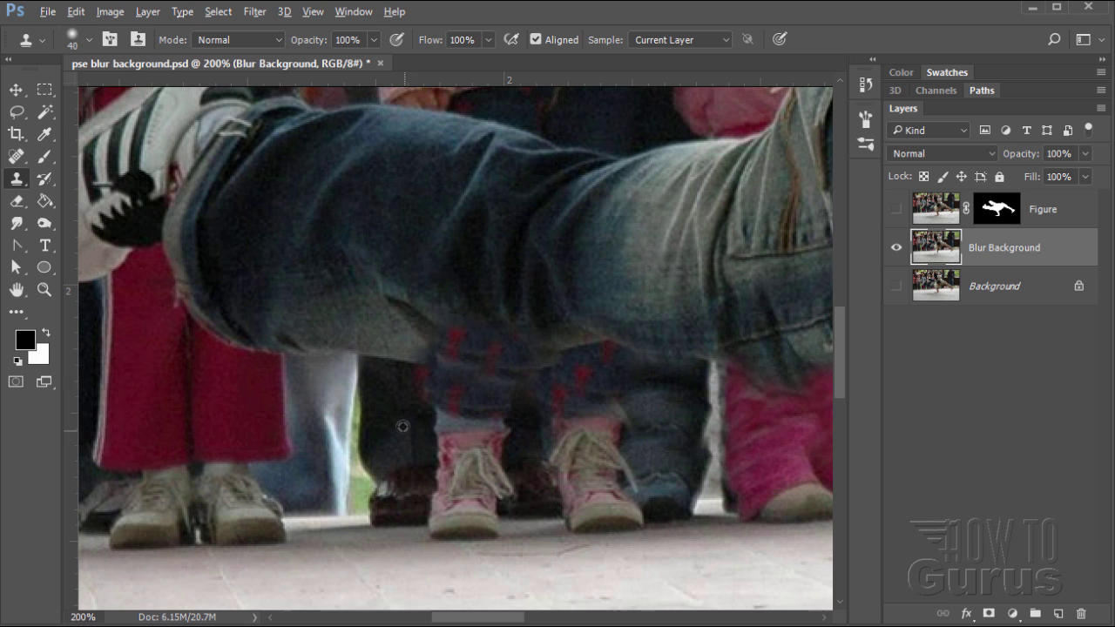
left_click(430, 405, "alt")
left_click_drag(414, 388, 423, 336)
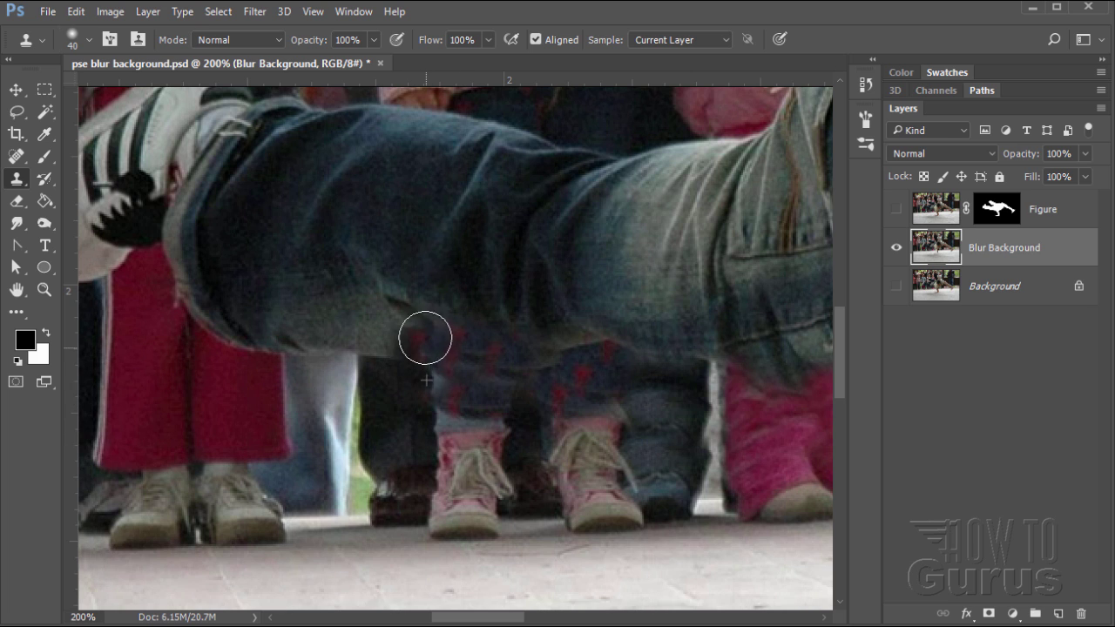
Clone the pale blue jeans and red trousers upward over the lower edge of the dancer's lower leg and trouser cuff.
left_click(357, 393, "alt")
mouse_move(357, 383)
left_mouse_down()
mouse_move(356, 326)
mouse_move(349, 339)
left_mouse_up()
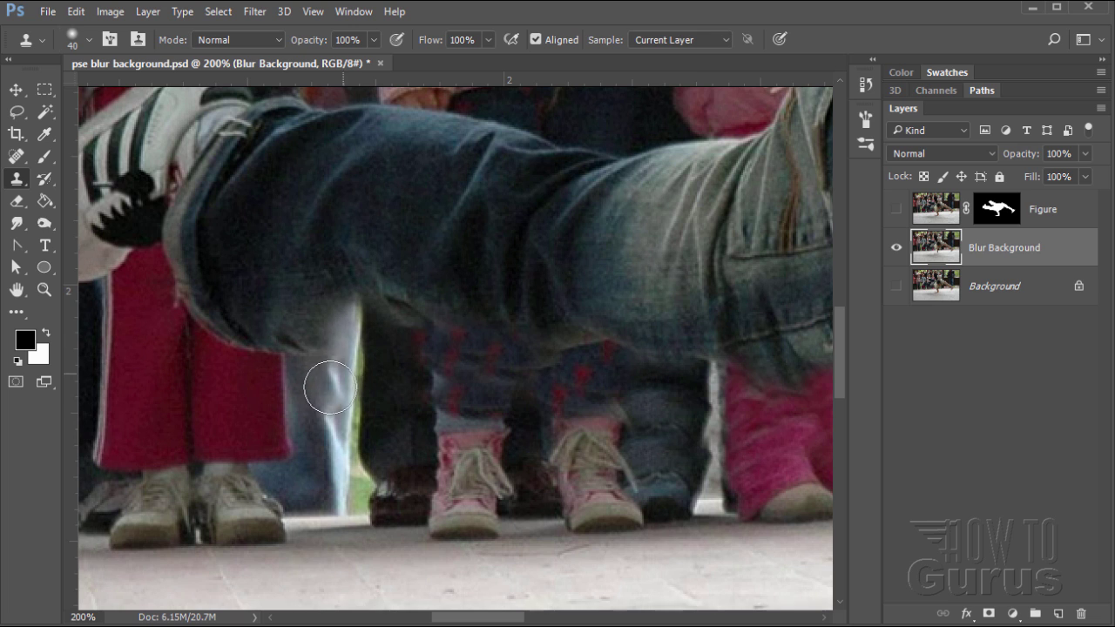
left_click(324, 399, "alt")
mouse_move(324, 383)
left_mouse_down()
mouse_move(326, 331)
mouse_move(296, 341)
mouse_move(275, 322)
mouse_move(229, 326)
mouse_move(224, 301)
left_mouse_up()
left_click(282, 396, "alt")
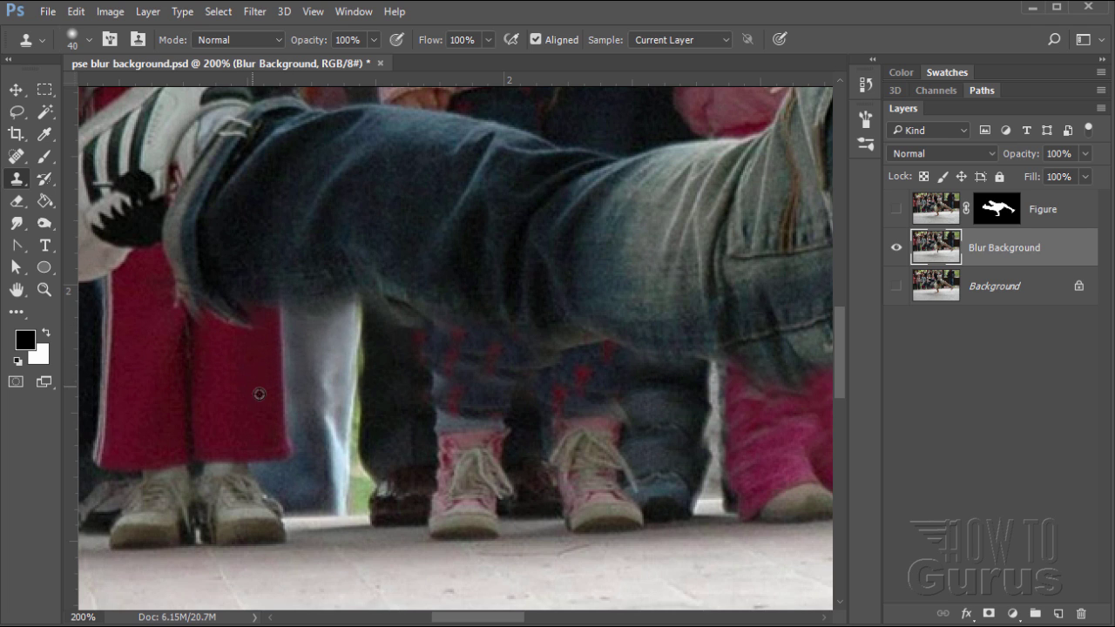
left_click(236, 374, "alt")
left_click_drag(262, 342, 187, 281)
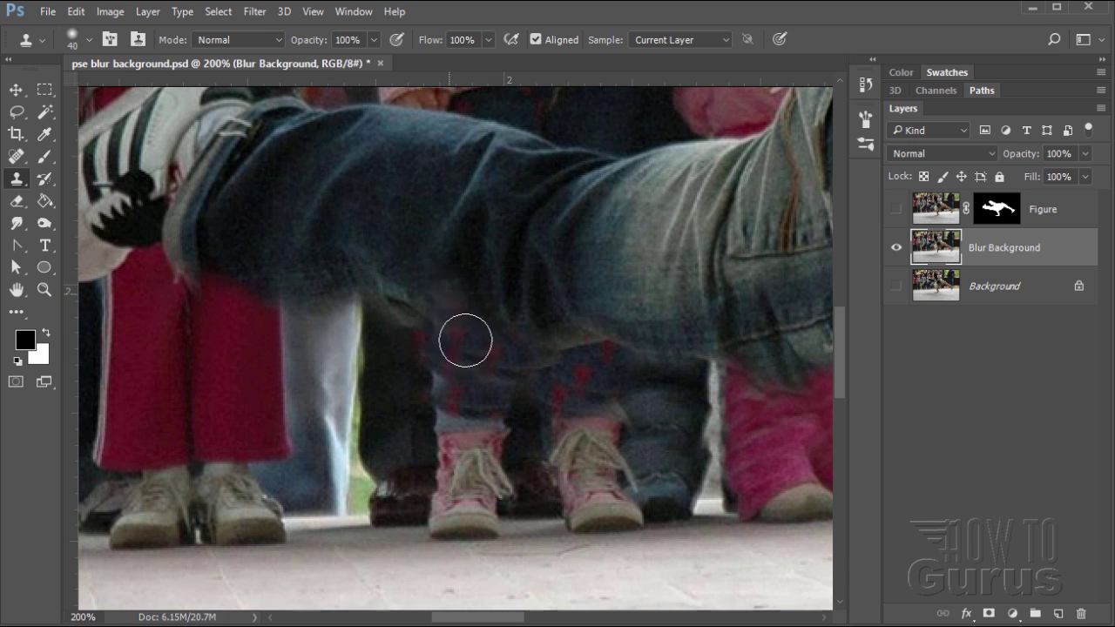
mouse_move(601, 379)
left_mouse_down()
mouse_move(621, 337)
mouse_move(677, 317)
mouse_move(723, 335)
left_mouse_up()
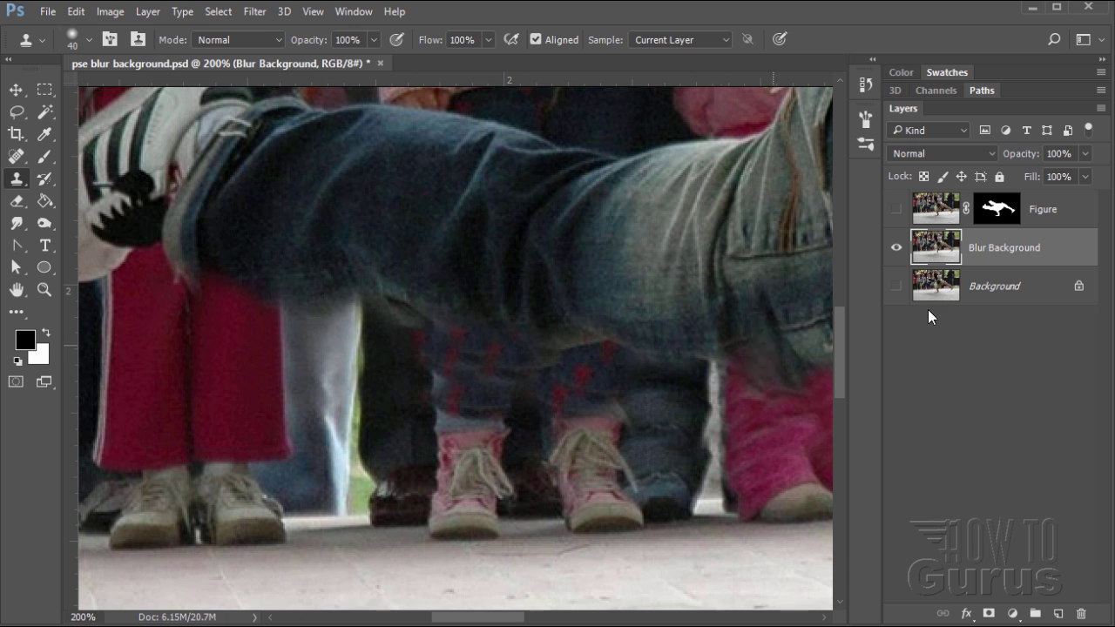
Compare the cloned background with the Figure layer shown and hidden, both close up and across the whole photo.
left_click(896, 209)
left_click(896, 209)
left_click(896, 209)
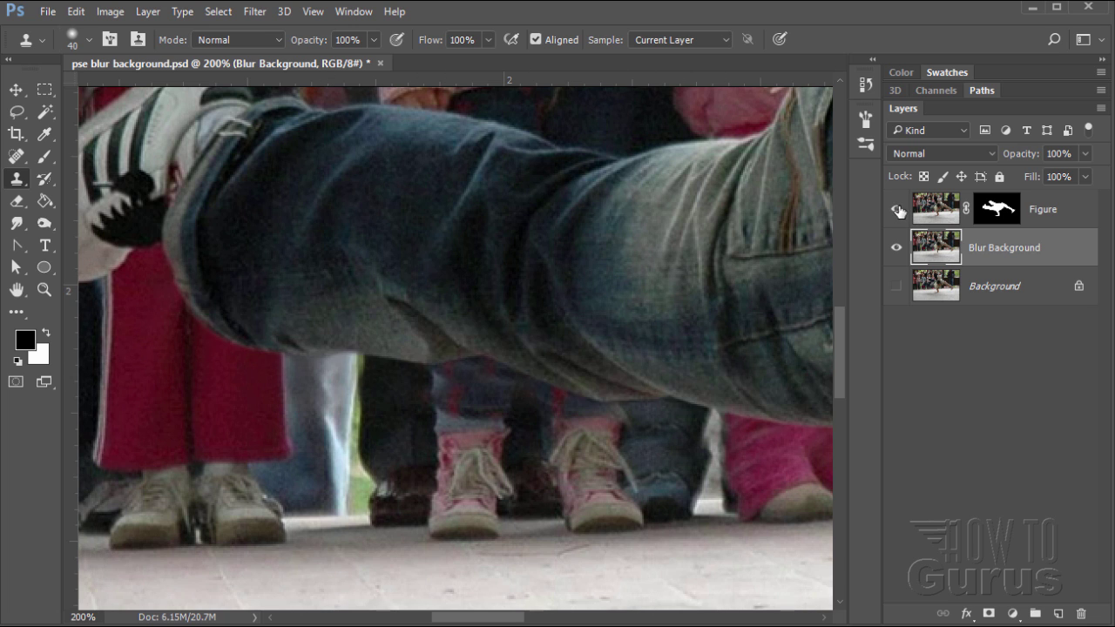
left_click(896, 209)
left_click(896, 209)
left_click(897, 210)
left_click(897, 210)
left_click(897, 210)
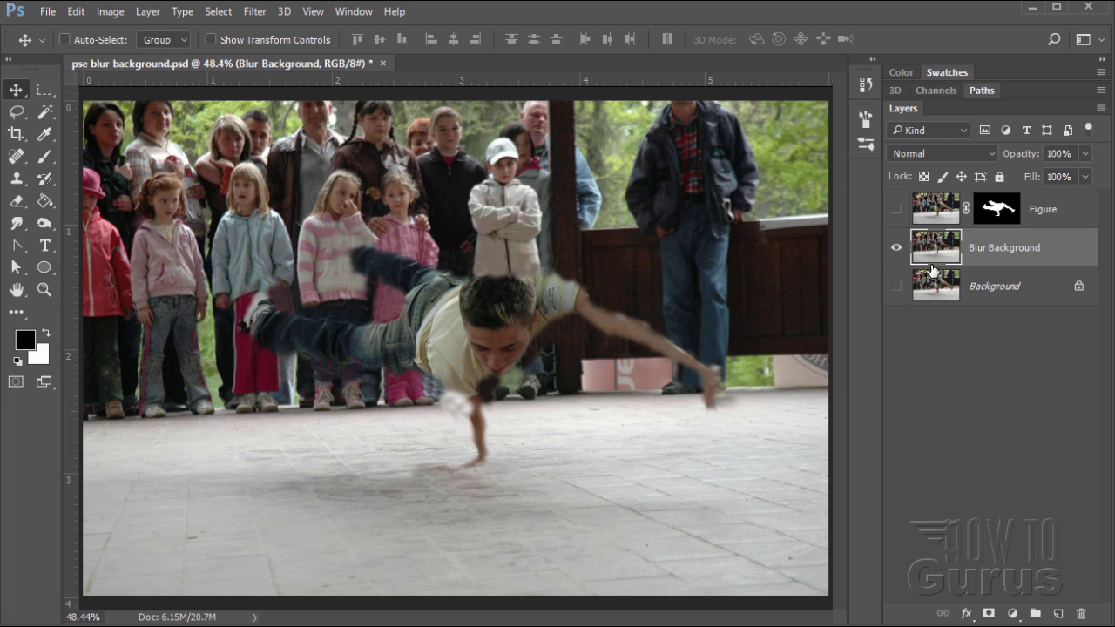
left_click(896, 211)
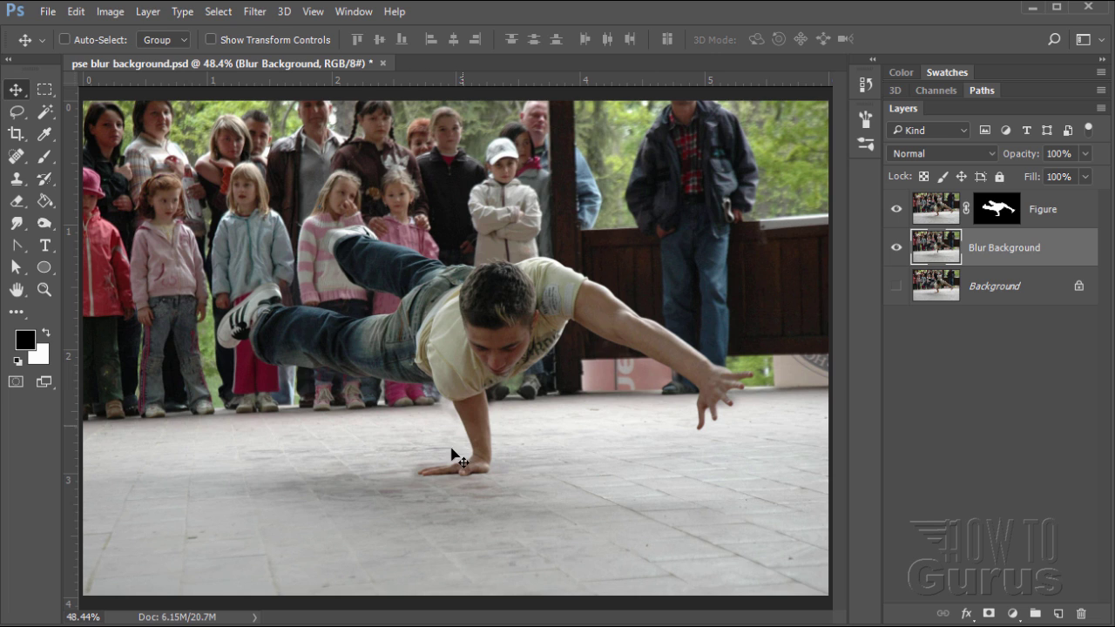
left_click(897, 209)
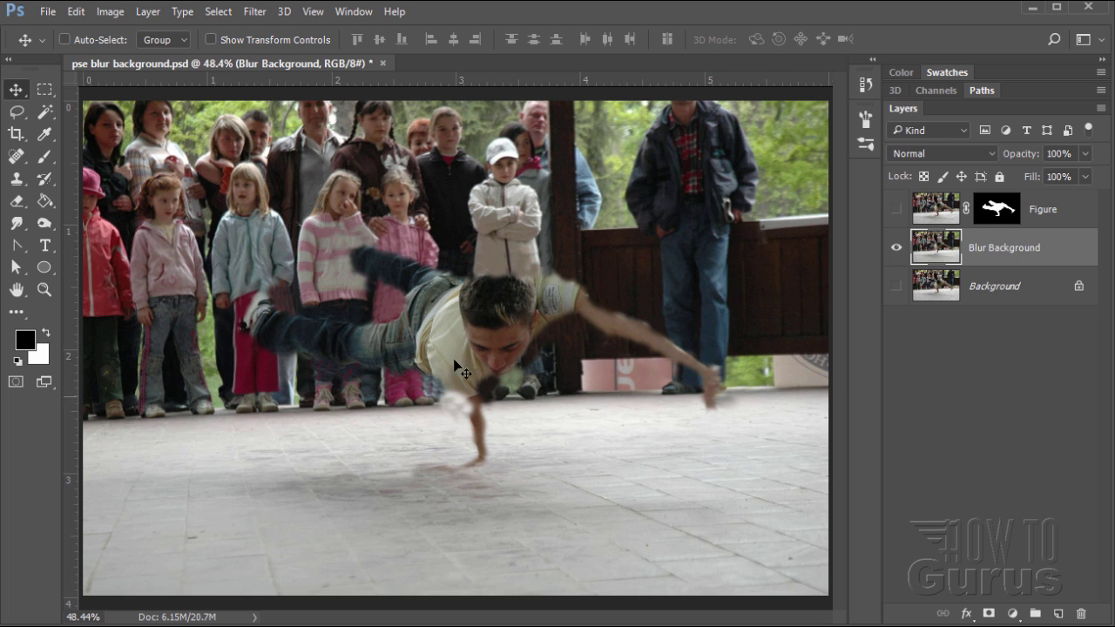
Show the Figure layer and start the Tilt-Shift blur on the Blur Background layer.
left_click(896, 209)
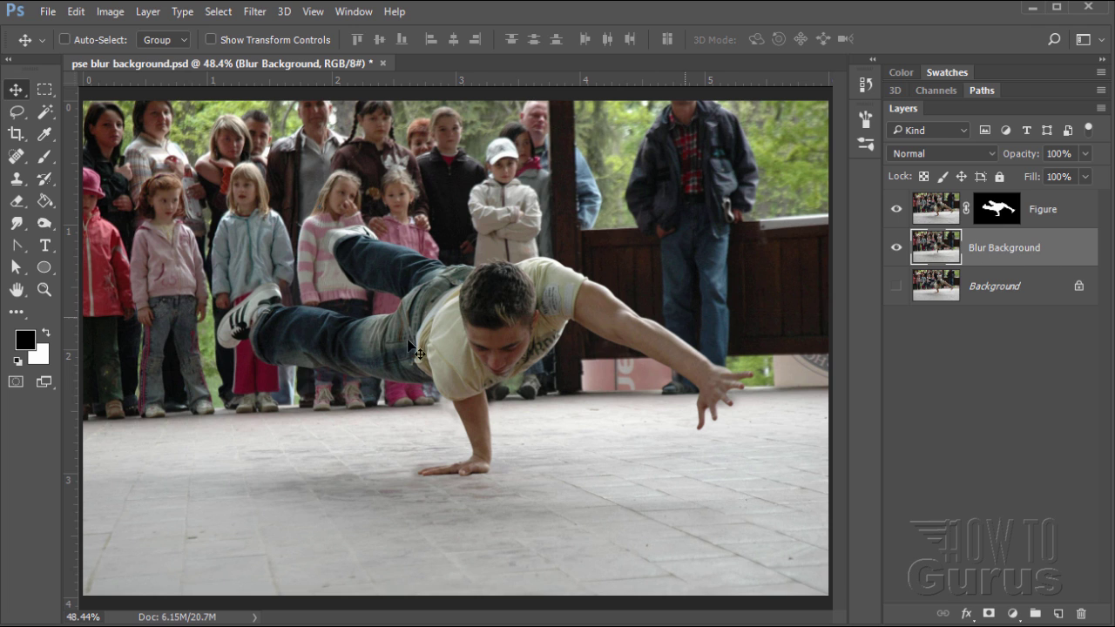
left_click(252, 12)
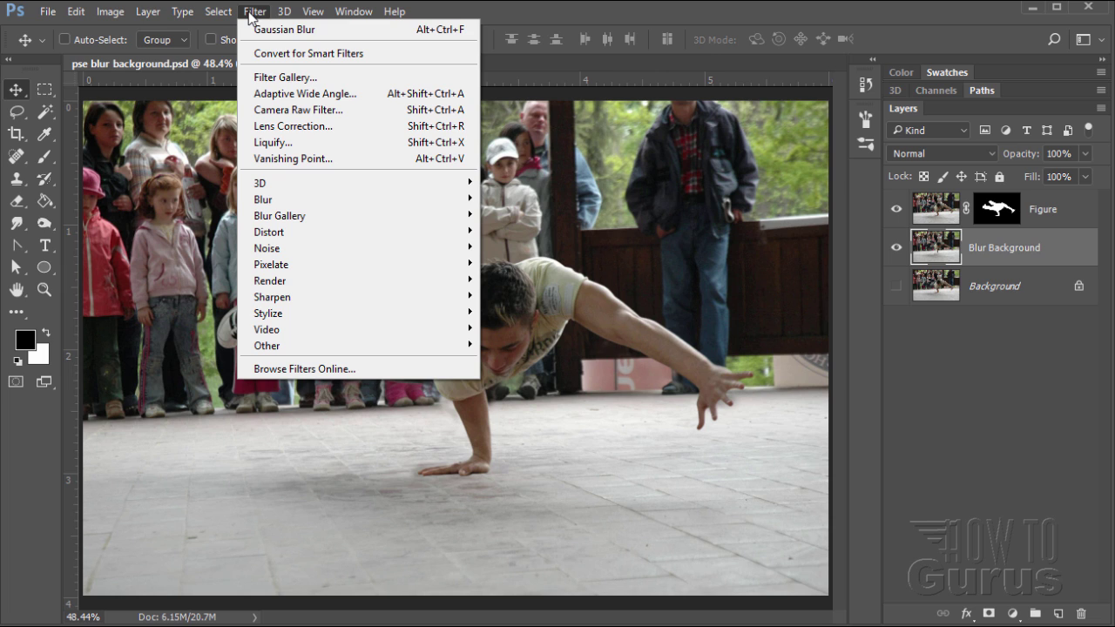
mouse_move(299, 225)
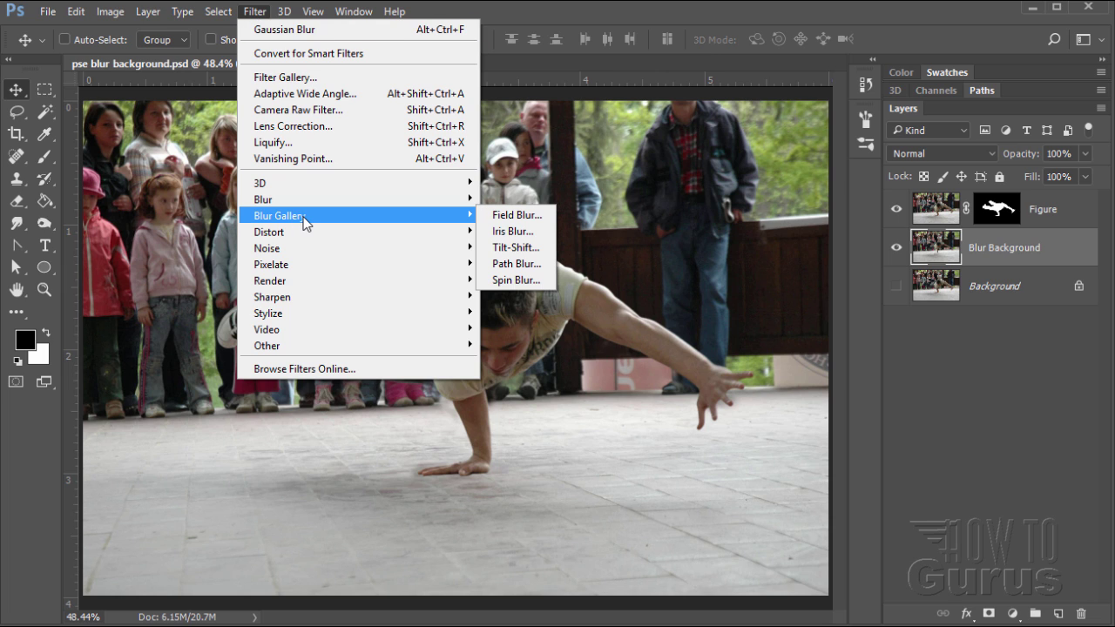
left_click(517, 248)
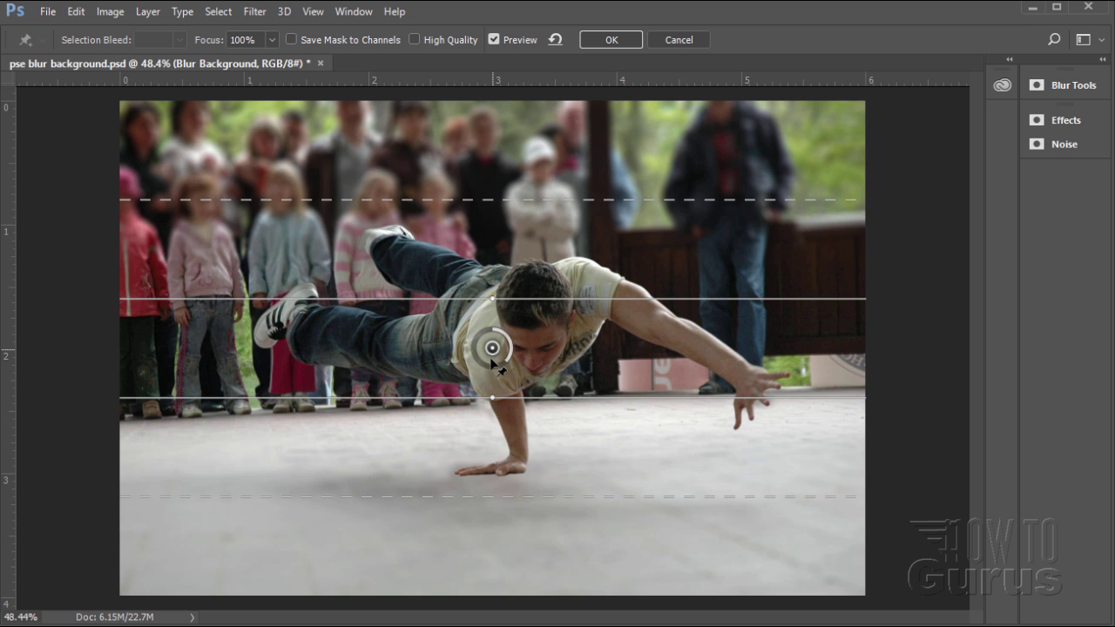
Center the tilt-shift pin on the supporting forearm and lower the upper transition and focus lines to the floor's back edge.
left_click_drag(494, 359, 506, 436)
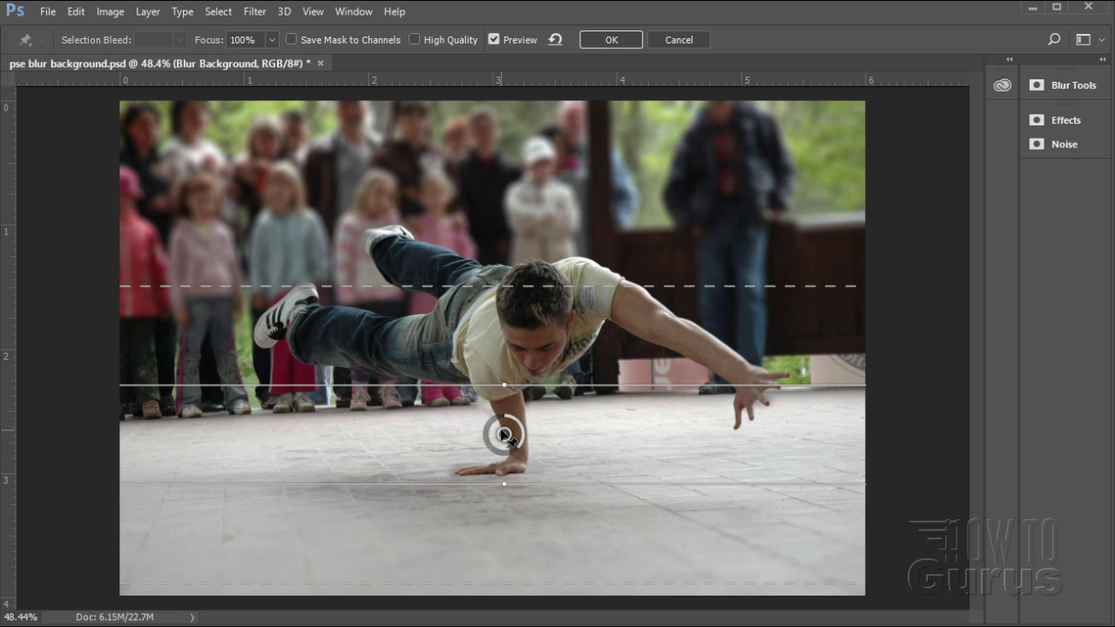
left_click_drag(509, 442, 513, 437)
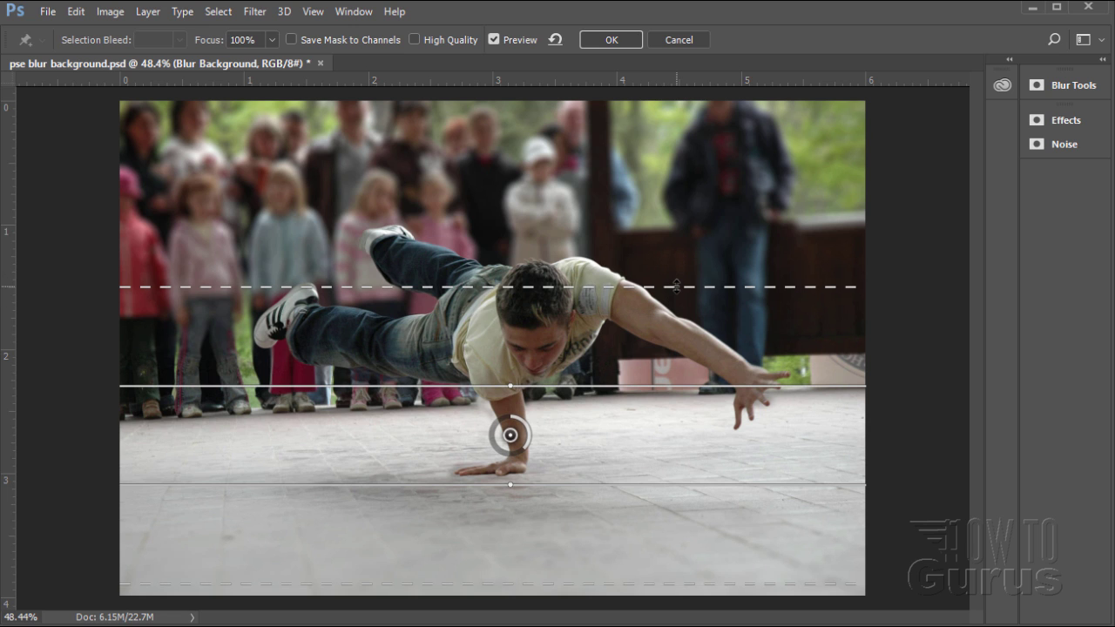
left_click_drag(677, 286, 683, 374)
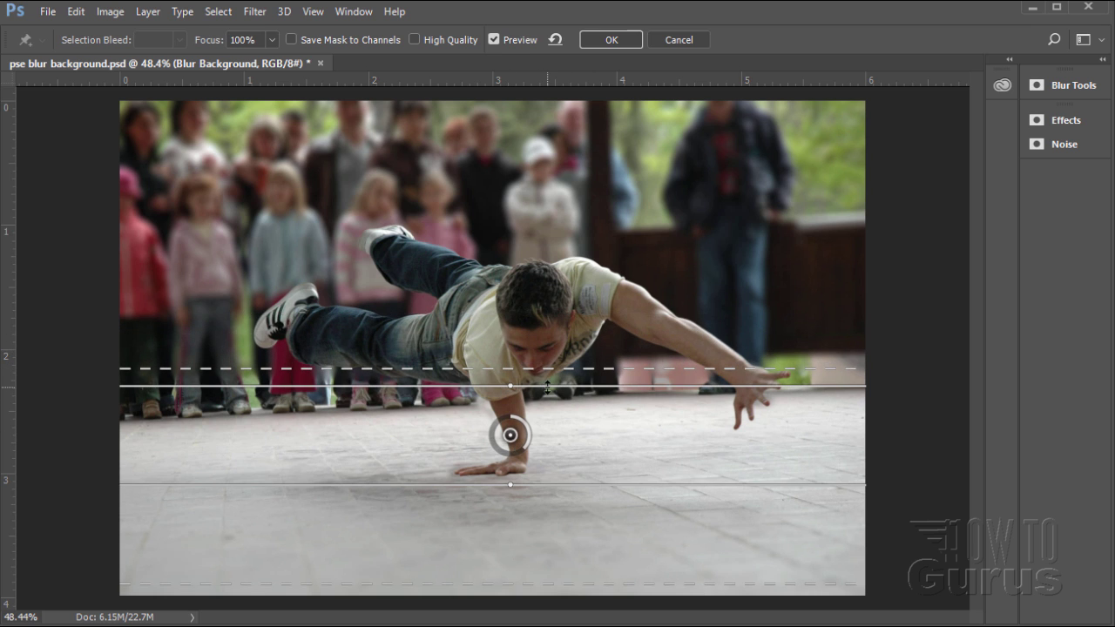
left_click_drag(551, 385, 566, 423)
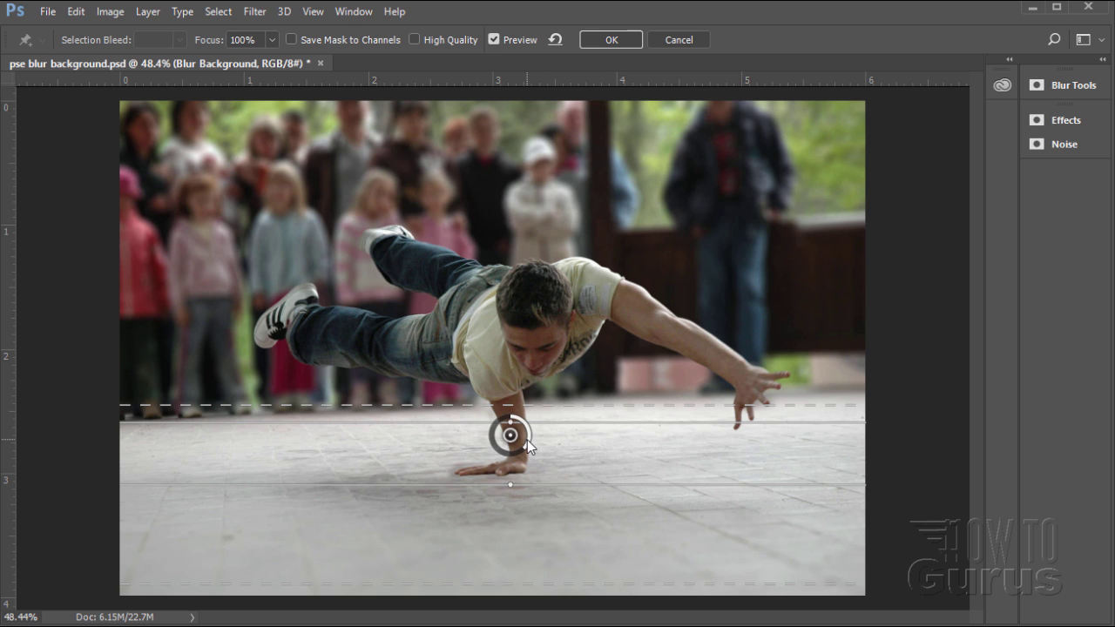
Rotate the tilt-shift lines to follow the sloping back edge of the floor and set the blur to 18 px.
left_click_drag(528, 438, 527, 432)
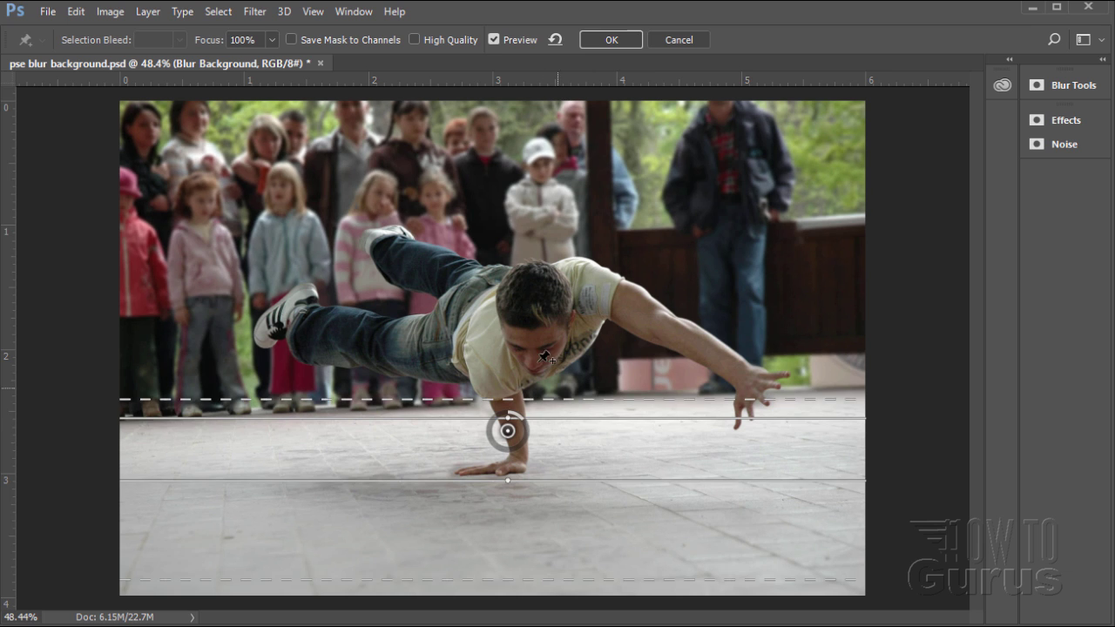
left_click_drag(535, 445, 533, 445)
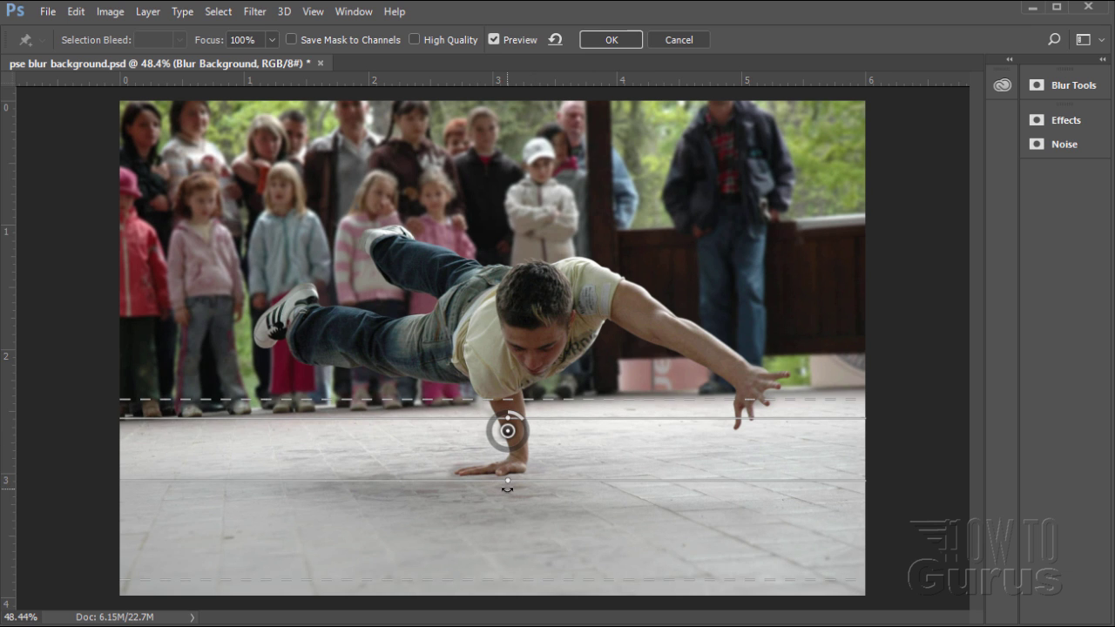
left_click_drag(508, 488, 511, 491)
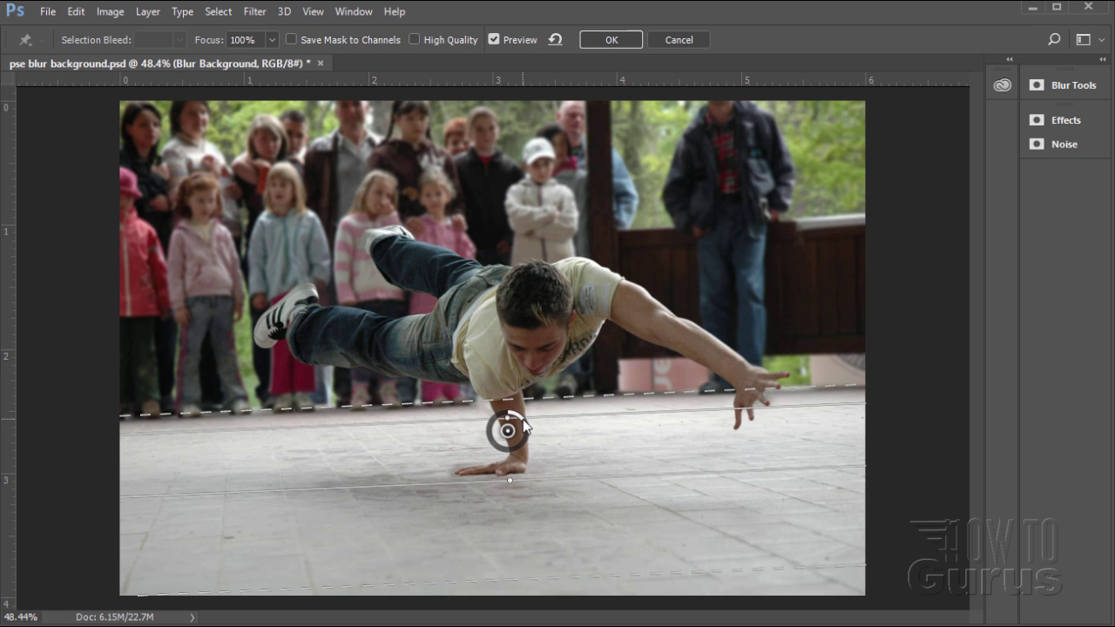
left_click_drag(522, 419, 514, 449)
left_click(512, 450)
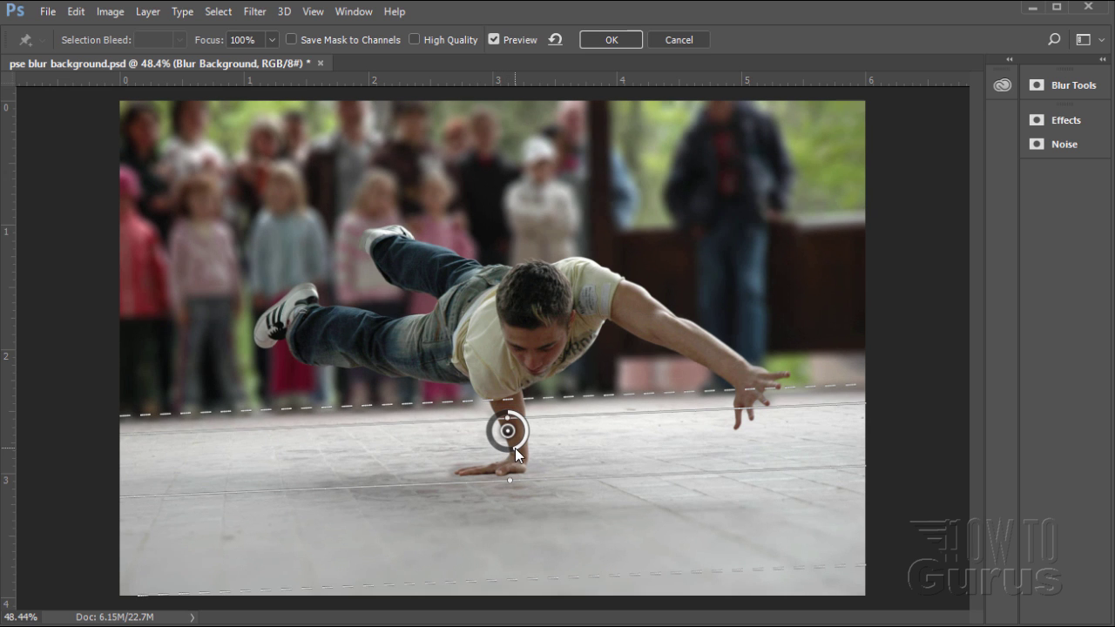
Try a Tilt-Shift blur of 10 px and settle on 20 px.
left_click(1067, 84)
left_click(1067, 85)
left_click(1068, 84)
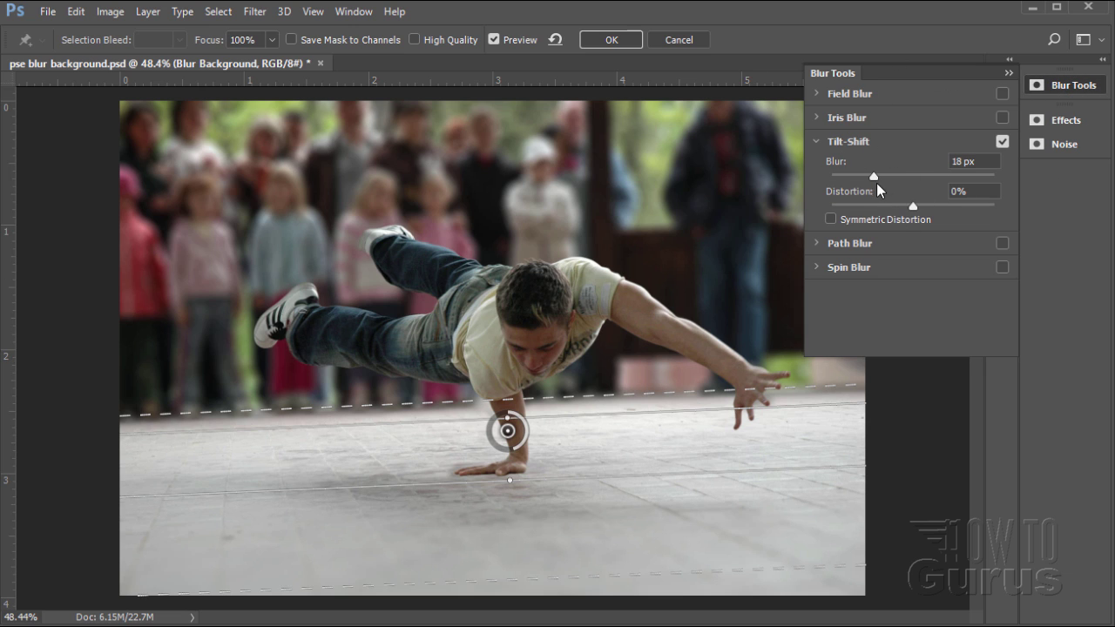
mouse_move(872, 179)
left_mouse_down()
mouse_move(887, 178)
mouse_move(866, 177)
left_mouse_up()
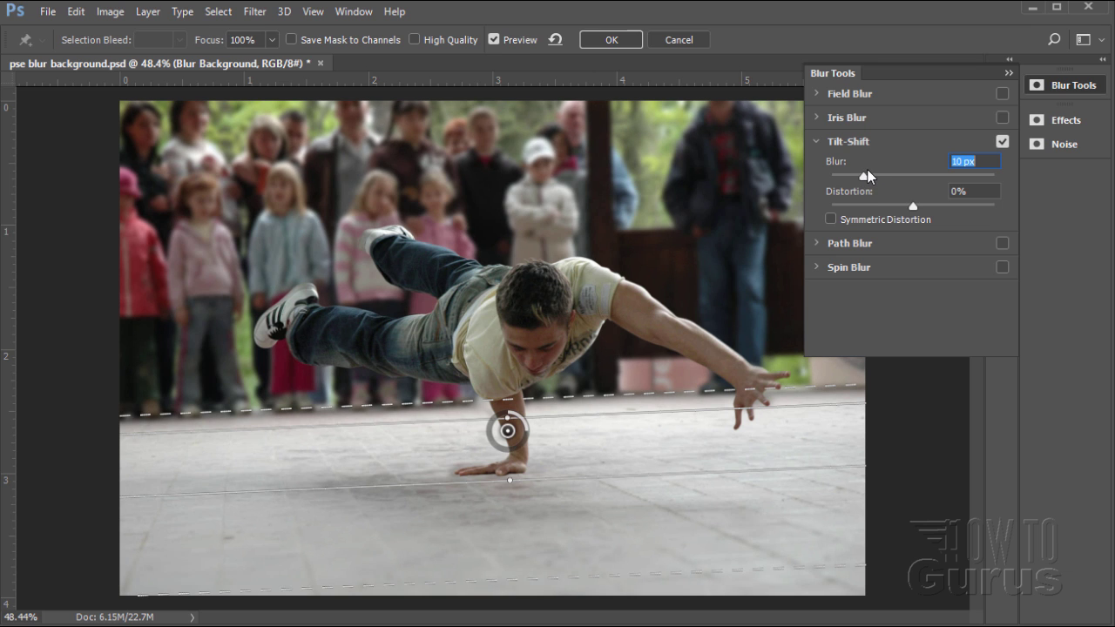
left_click_drag(865, 178, 876, 176)
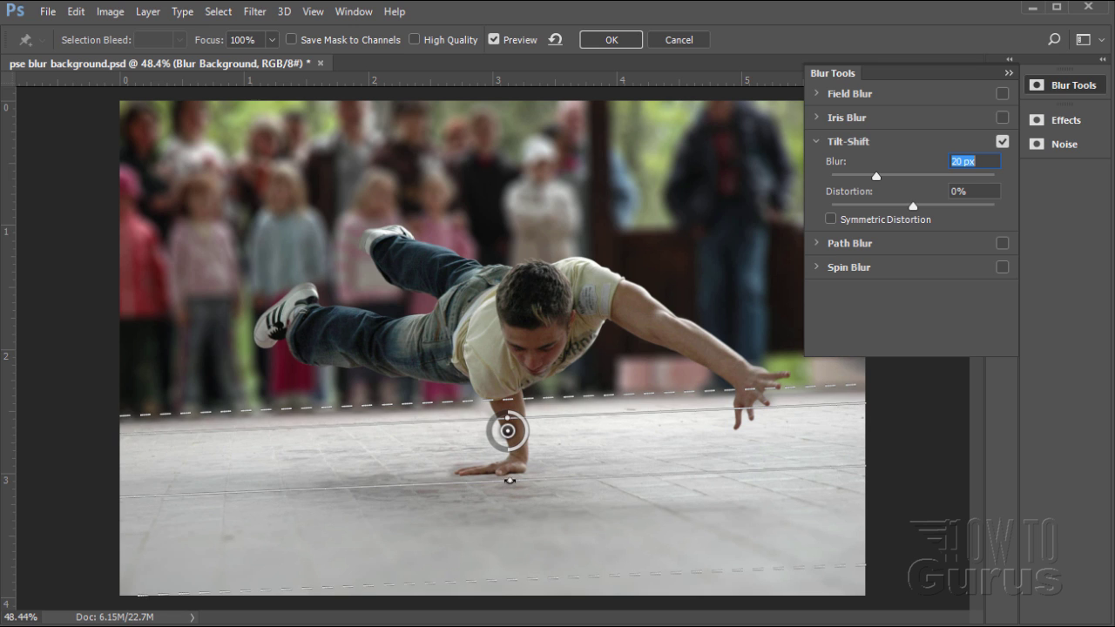
Move the lower focus line slightly toward the foreground below the supporting hand and keep the Distortion at 0%.
left_click_drag(579, 479, 586, 488)
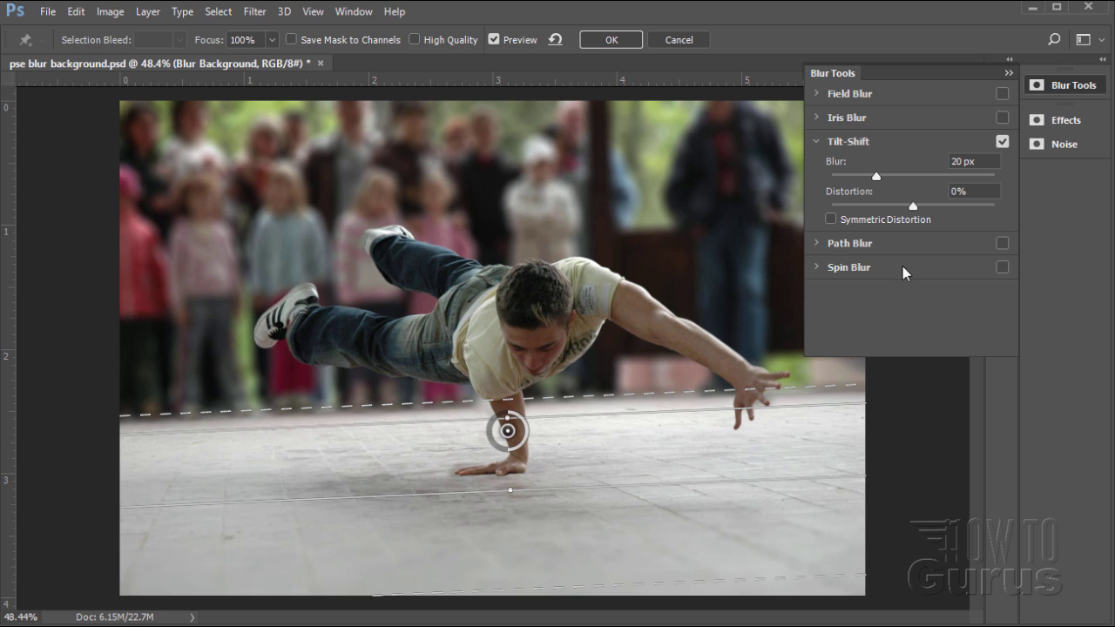
mouse_move(912, 206)
left_mouse_down()
mouse_move(891, 209)
mouse_move(910, 221)
left_mouse_up()
type("0")
left_click(1009, 73)
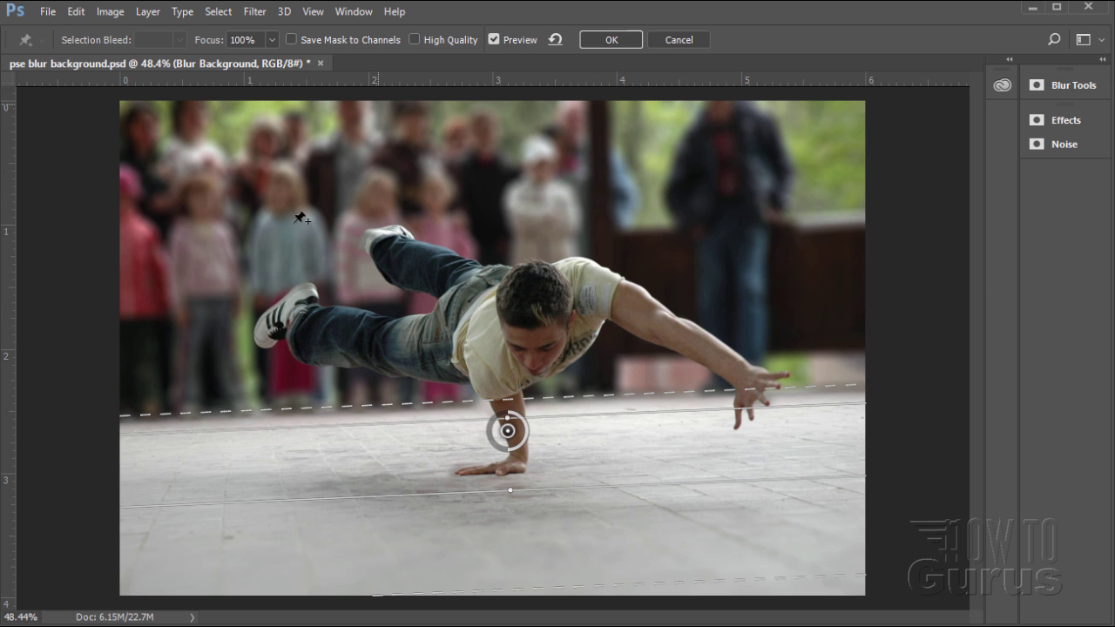
Apply the Tilt-Shift blur to the Blur Background layer.
left_click(611, 39)
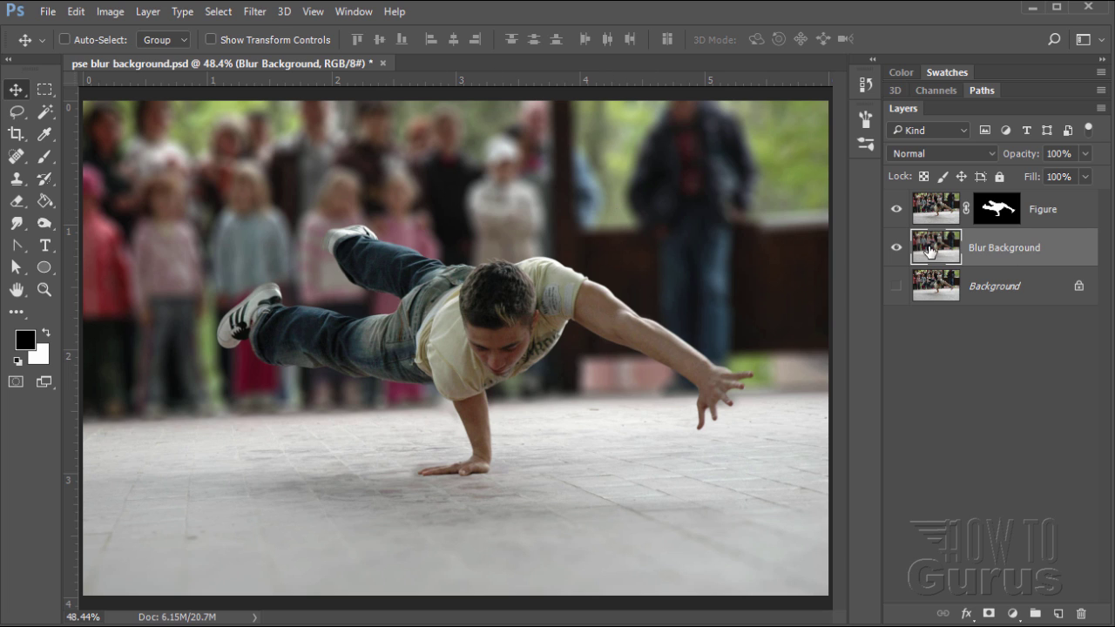
Add a Photo Filter adjustment layer clipped to the Blur Background layer, using Cooling Filter (82).
left_click(147, 11)
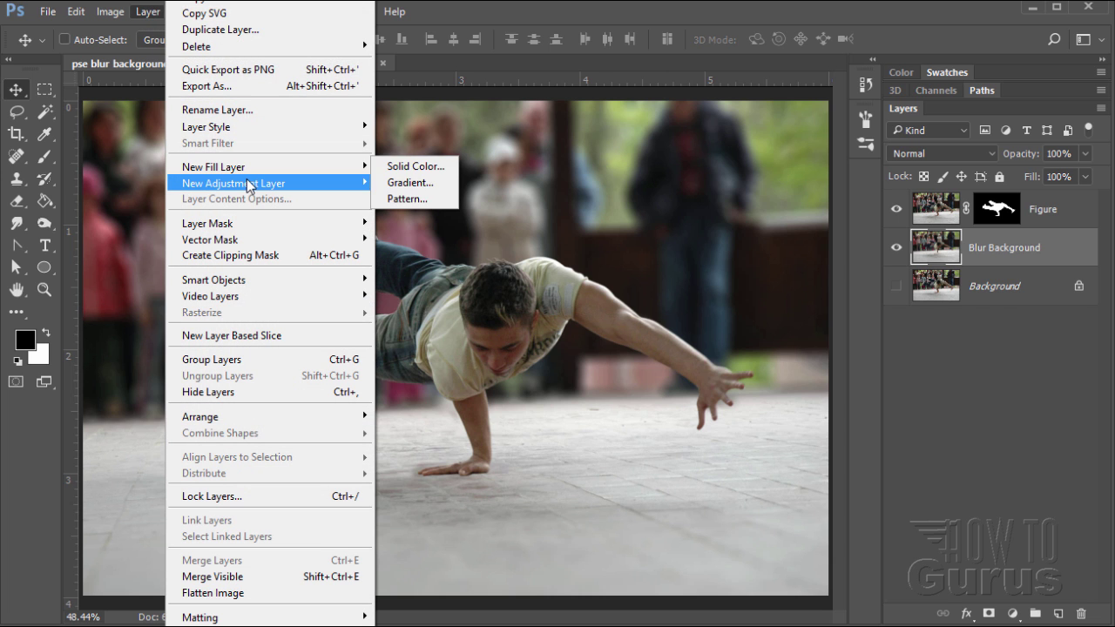
mouse_move(251, 186)
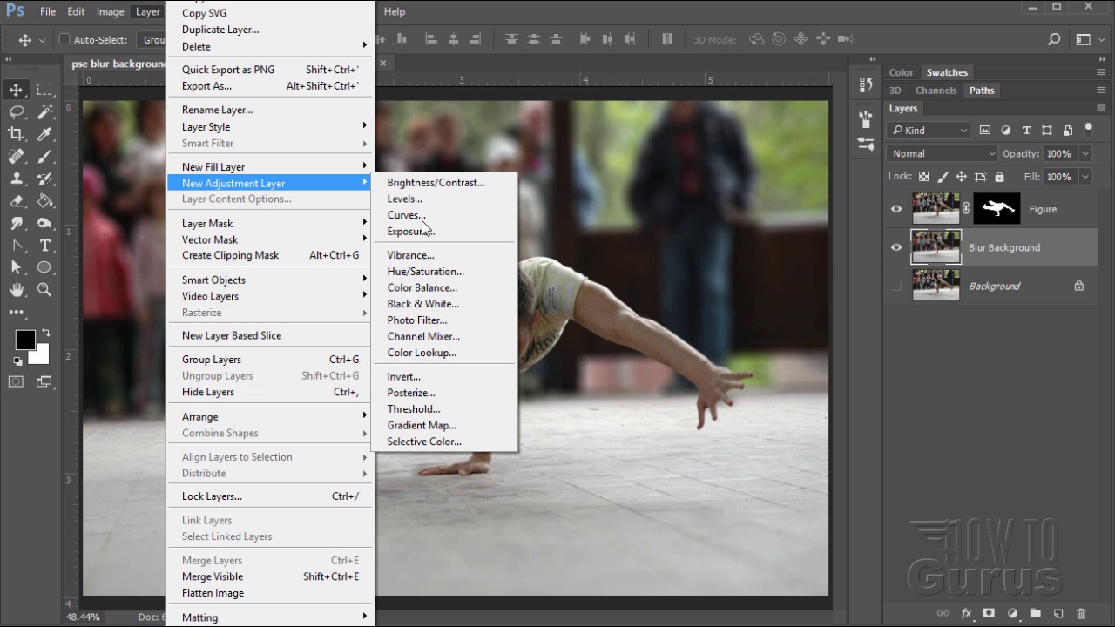
left_click(435, 320)
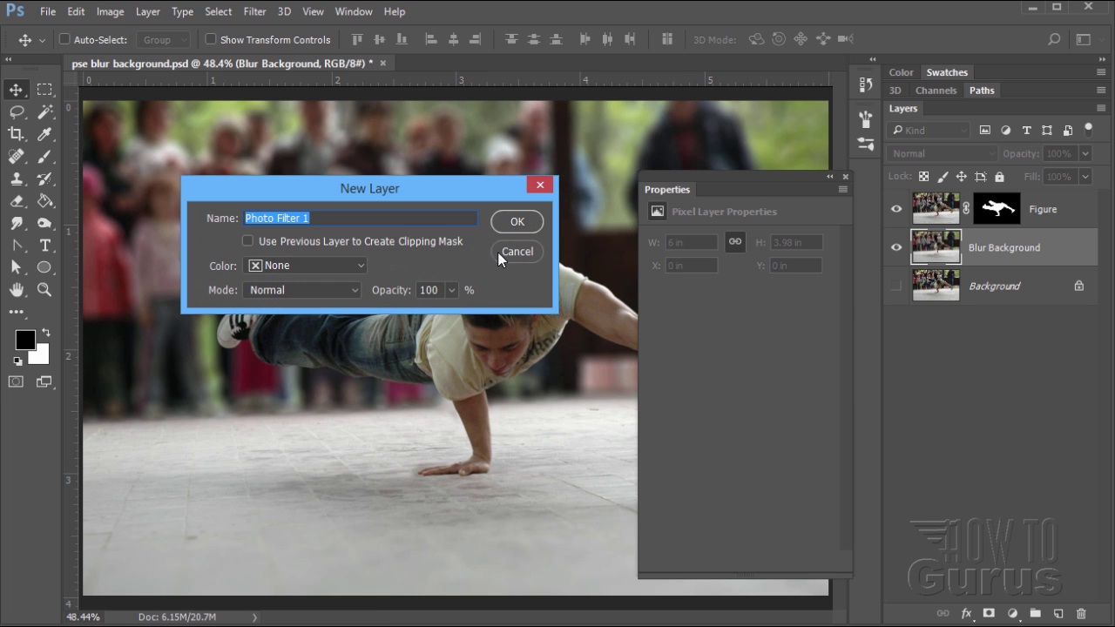
left_click(249, 241)
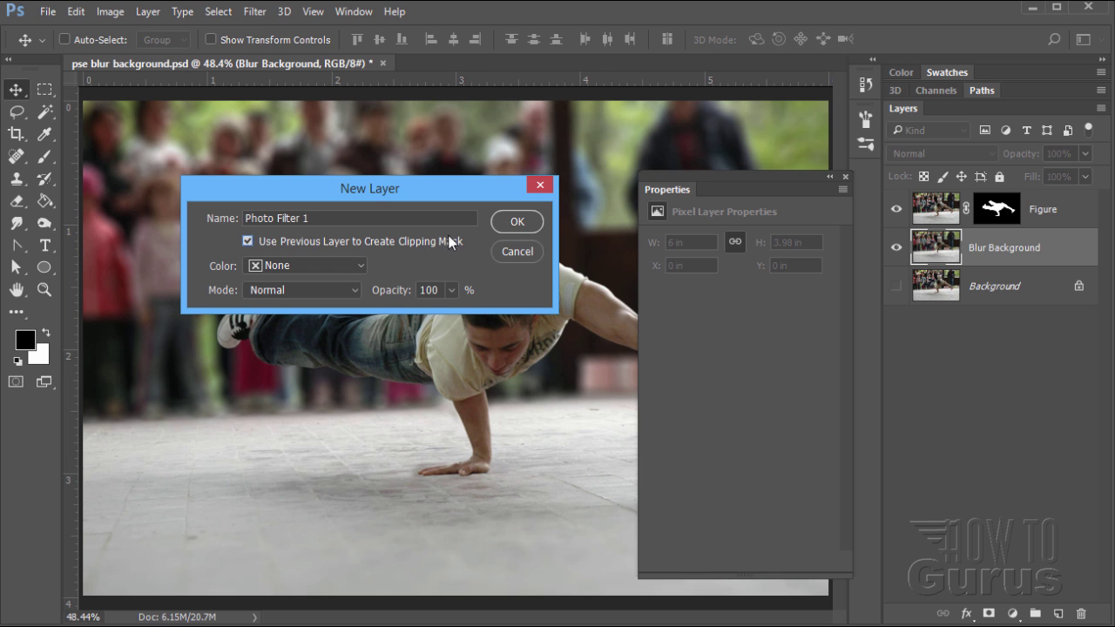
left_click(518, 227)
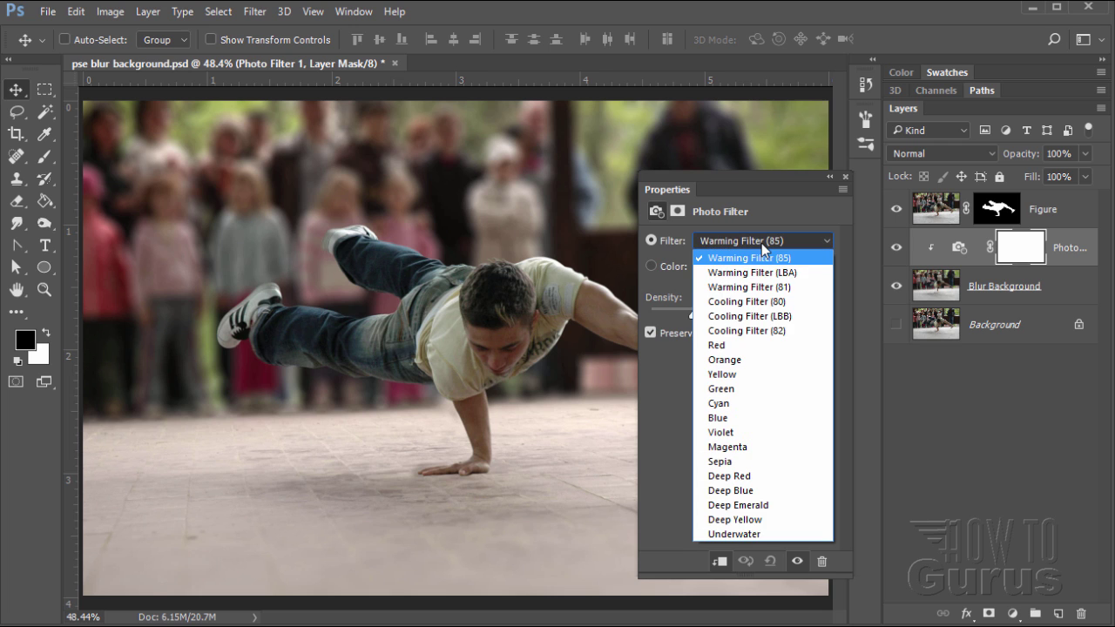
left_click(747, 328)
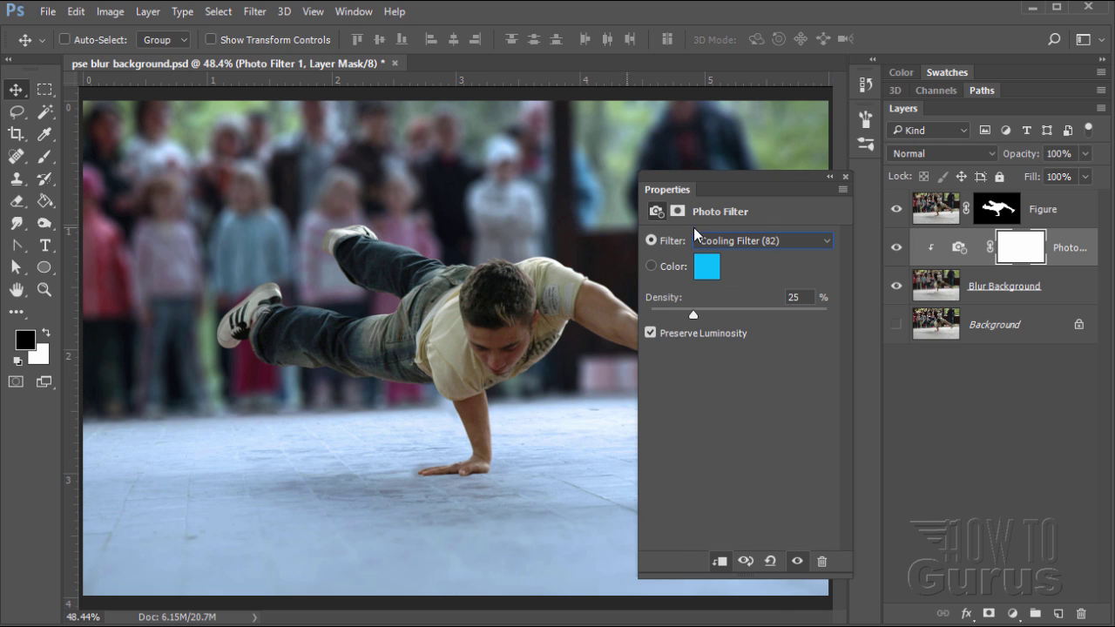
left_click(845, 176)
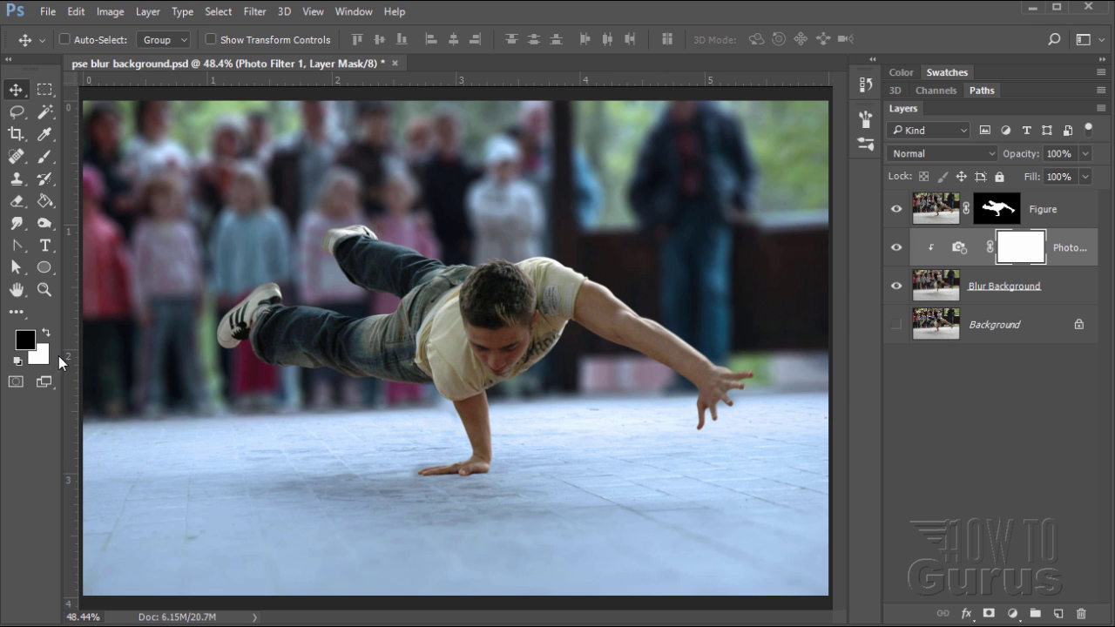
Draw a straight vertical linear white-to-black gradient on the Photo Filter mask from the dancer's shoulder down to the photo's bottom edge.
left_click(51, 202)
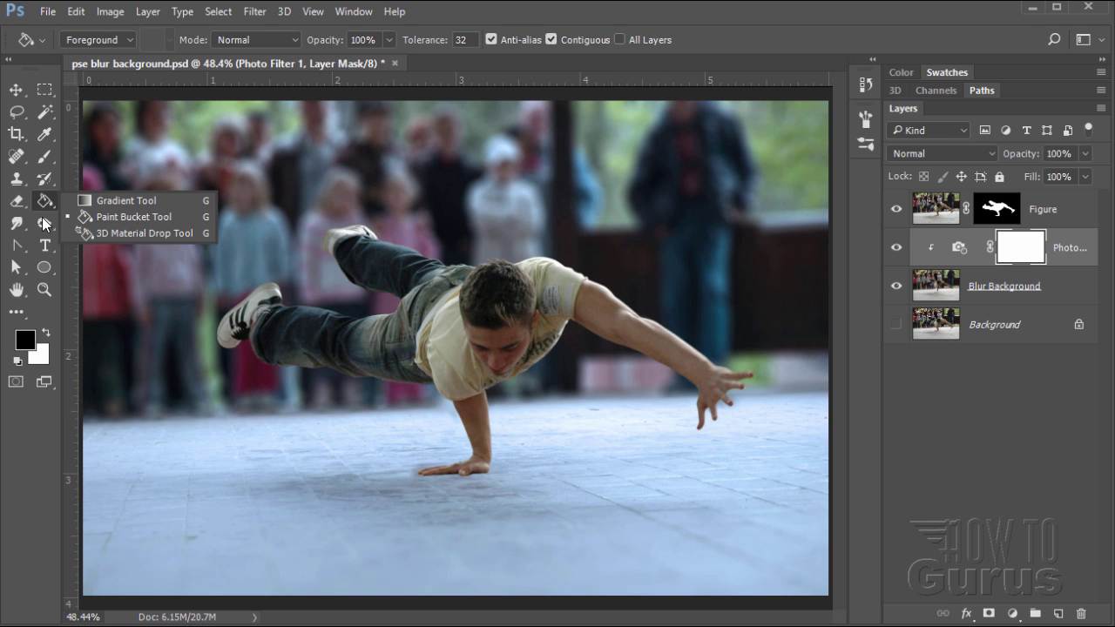
left_click(105, 202)
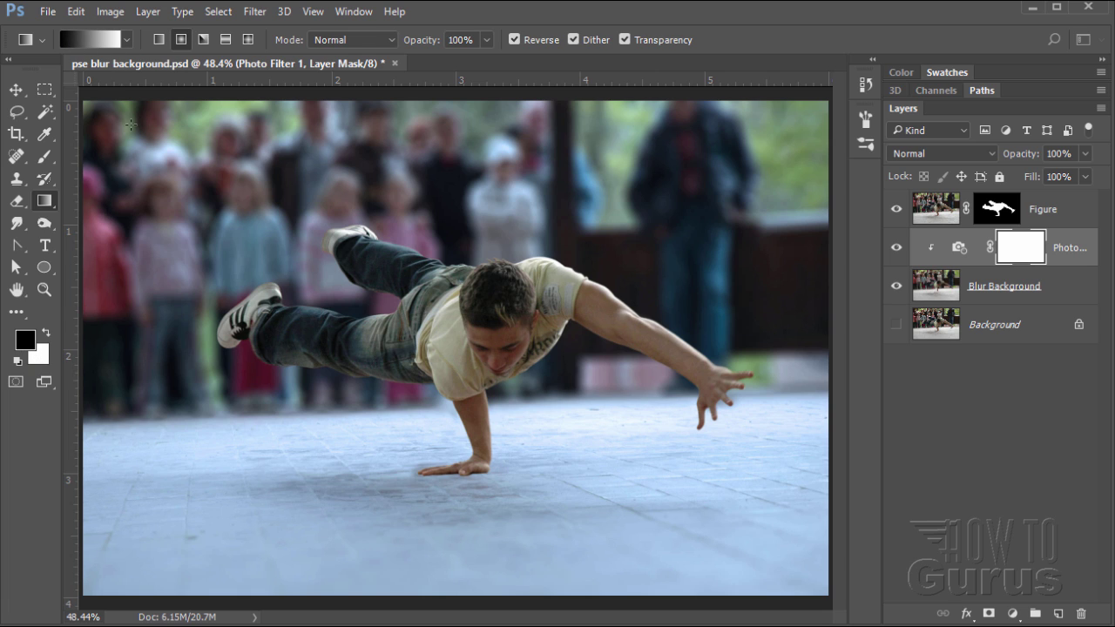
left_click(514, 39)
left_click(157, 40)
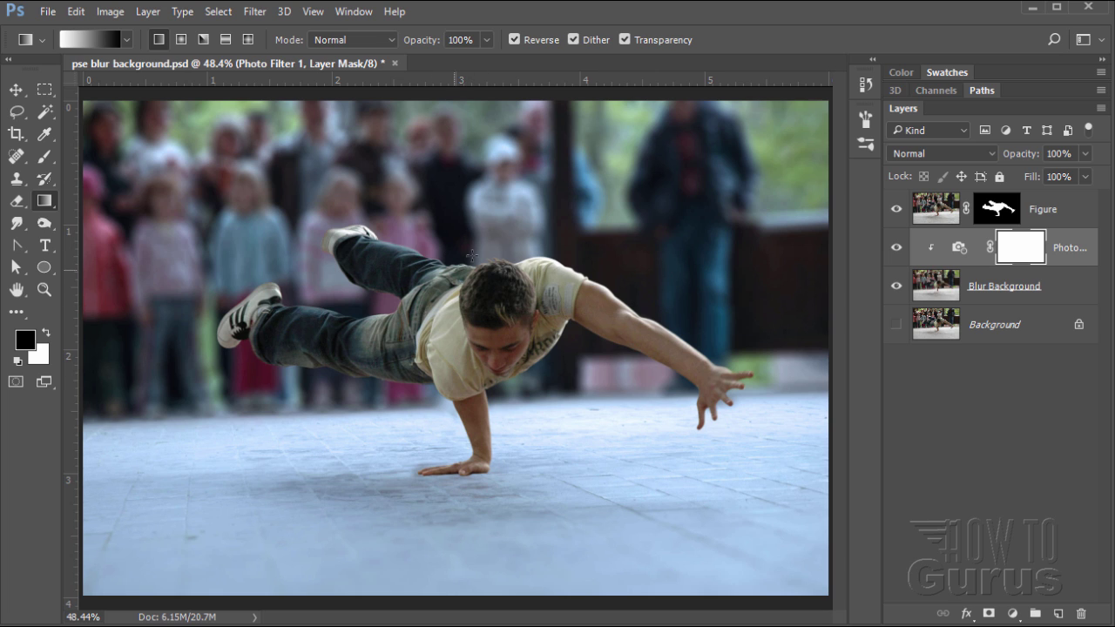
key("shift")
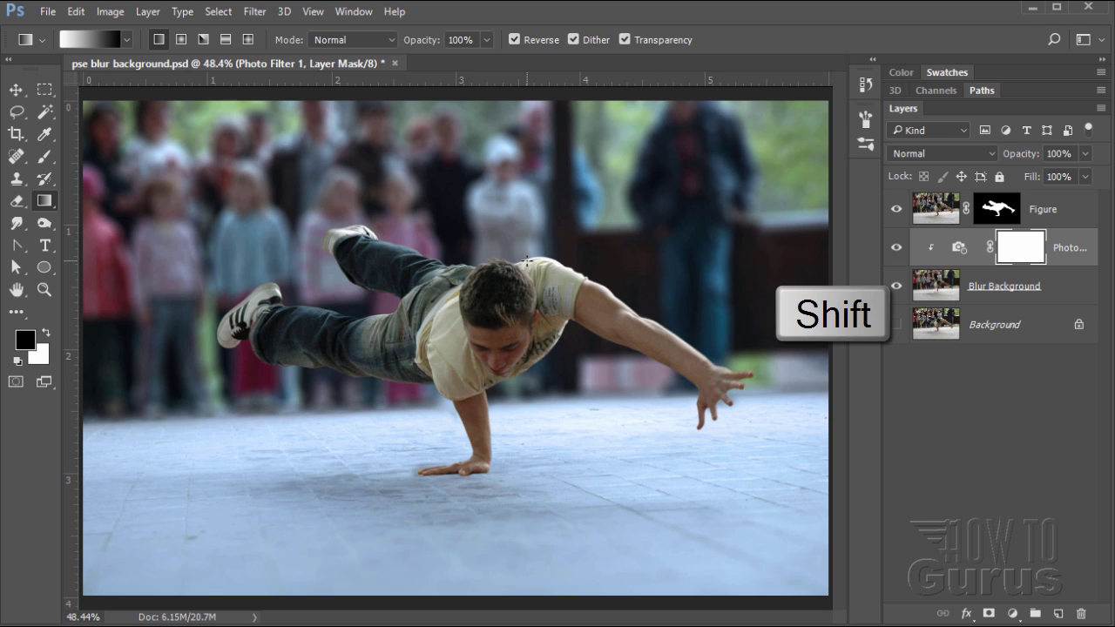
left_click_drag(528, 269, 539, 603)
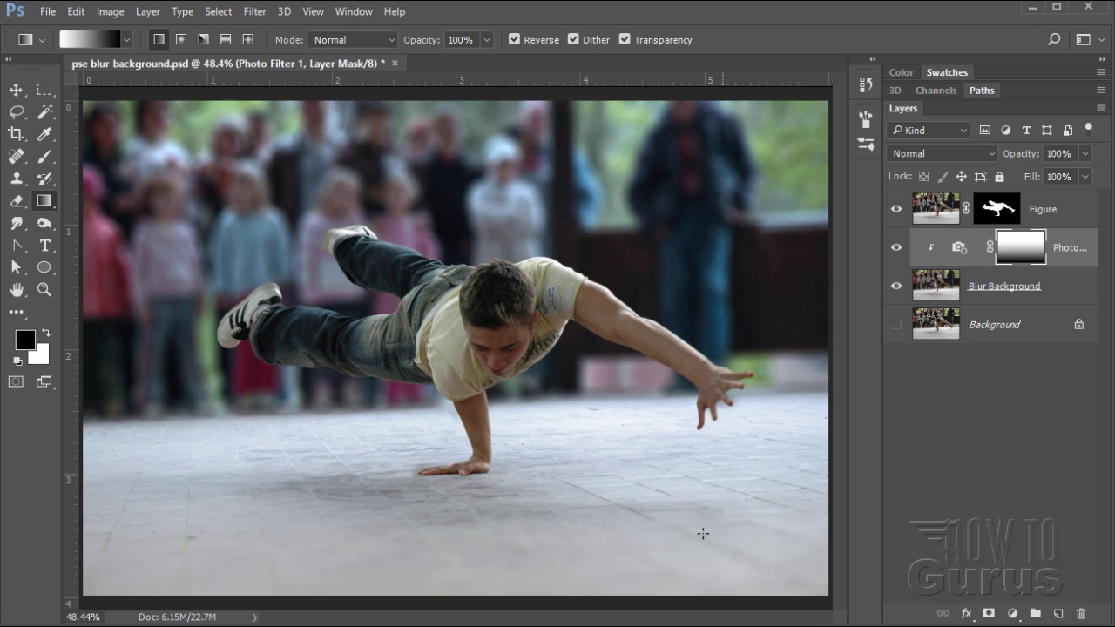
left_click(16, 90)
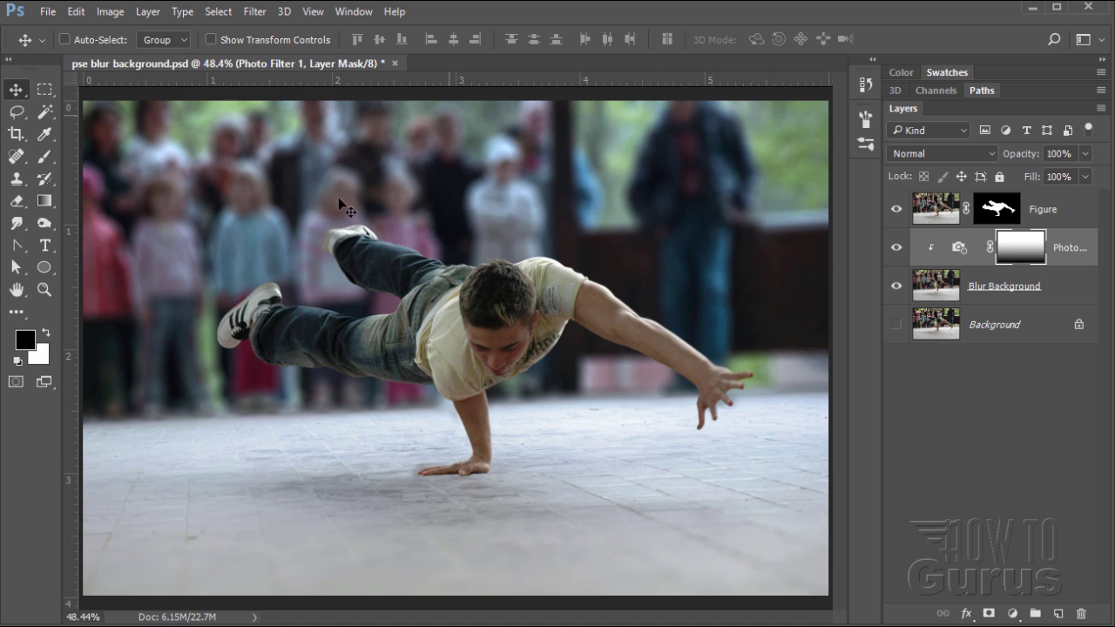
Save the document and add a Levels adjustment layer clipped to the Figure layer.
key("ctrl+z")
left_click(937, 214)
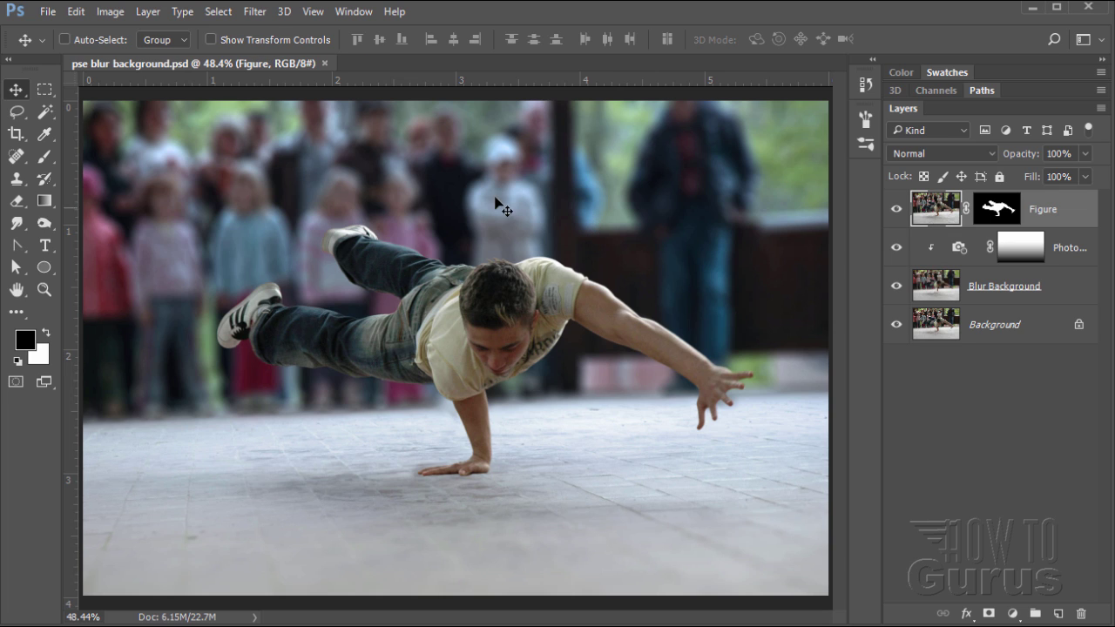
left_click(148, 11)
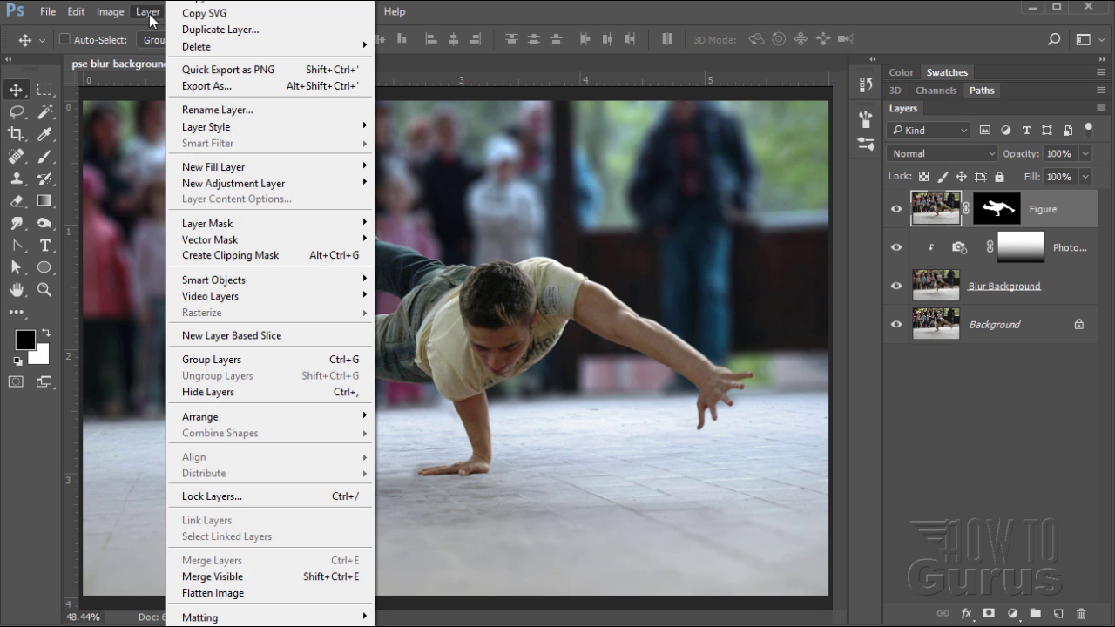
mouse_move(280, 184)
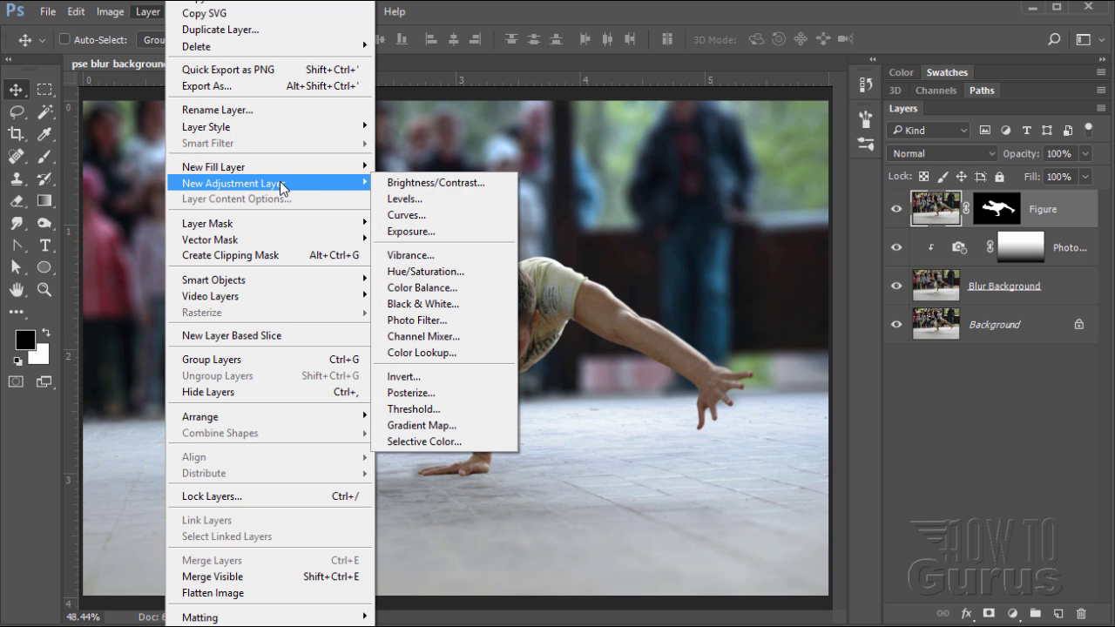
left_click(394, 199)
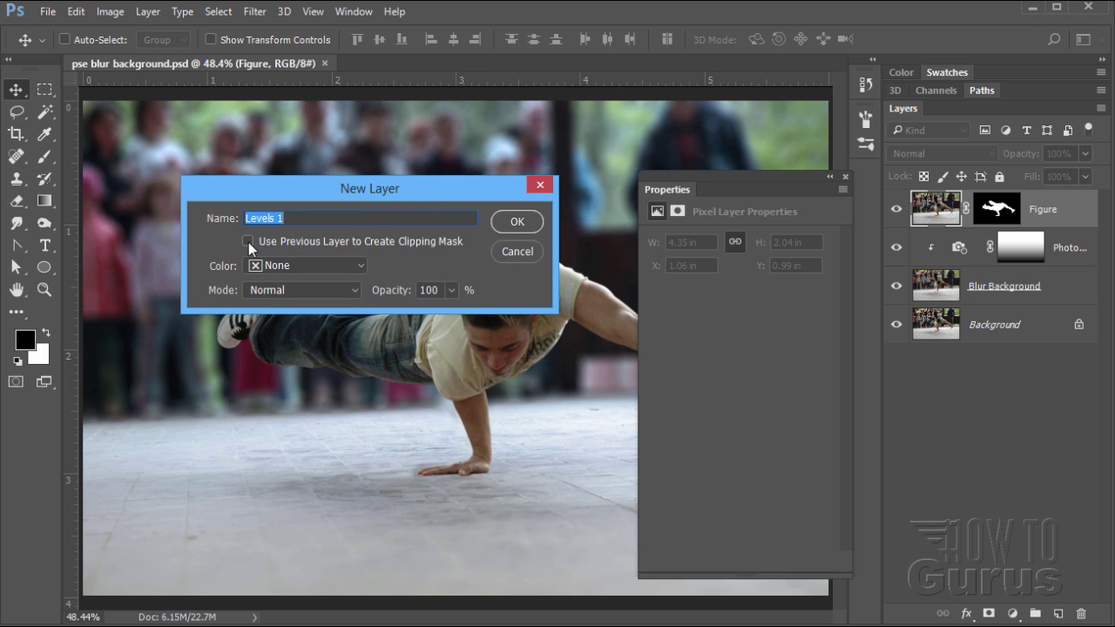
left_click(507, 223)
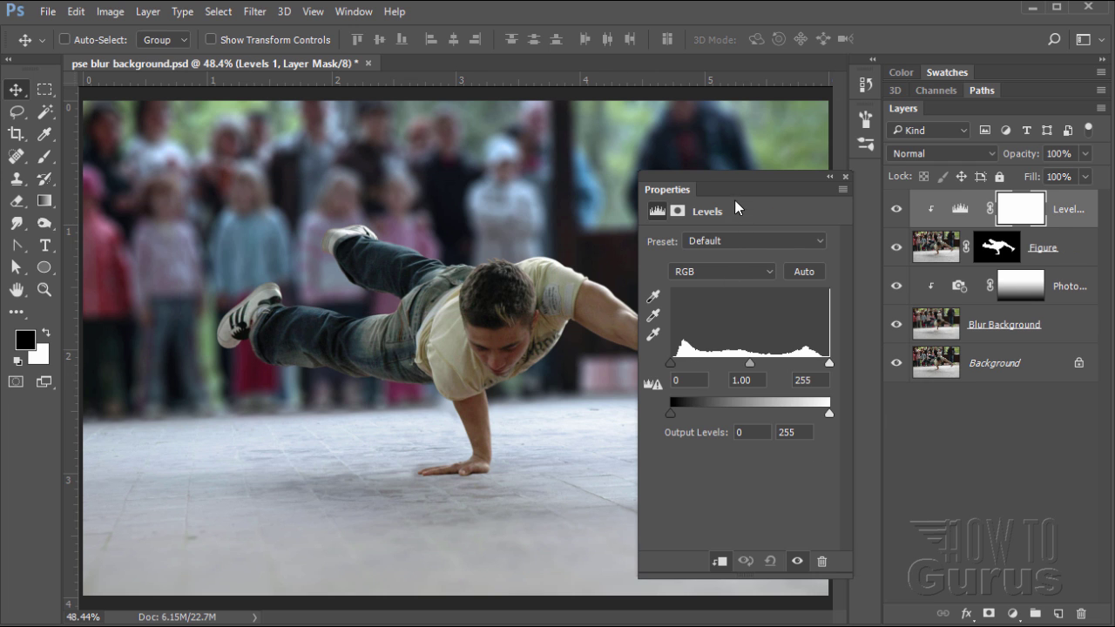
Set the figure's Levels inputs to black point 5, midtone 1.07 and white point 225.
left_click_drag(729, 180, 830, 202)
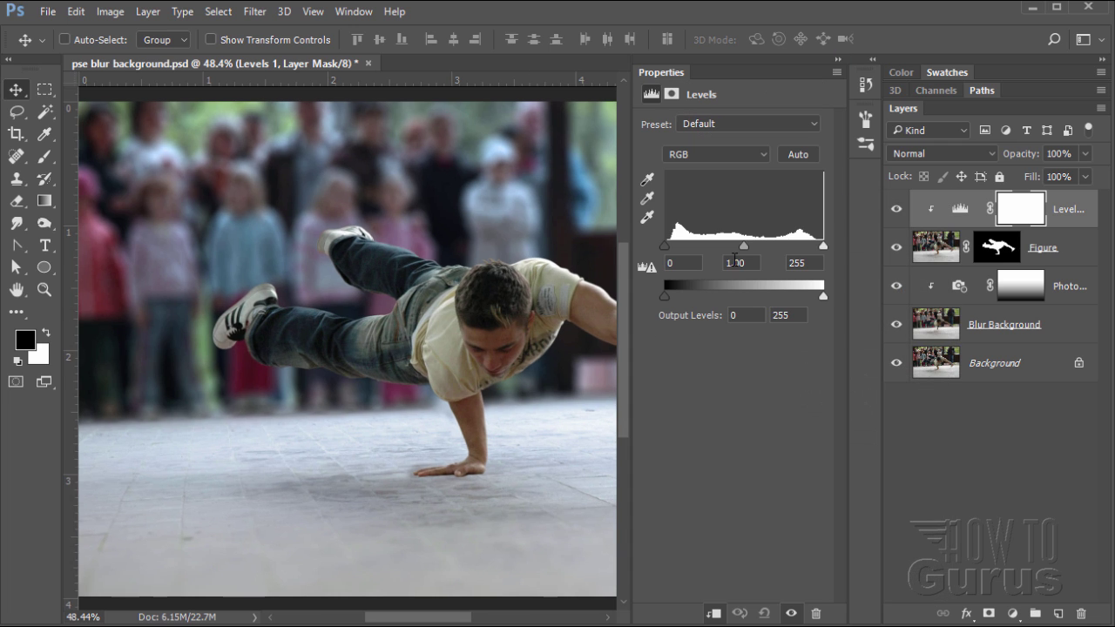
left_click_drag(665, 247, 669, 251)
left_click_drag(819, 251, 810, 247)
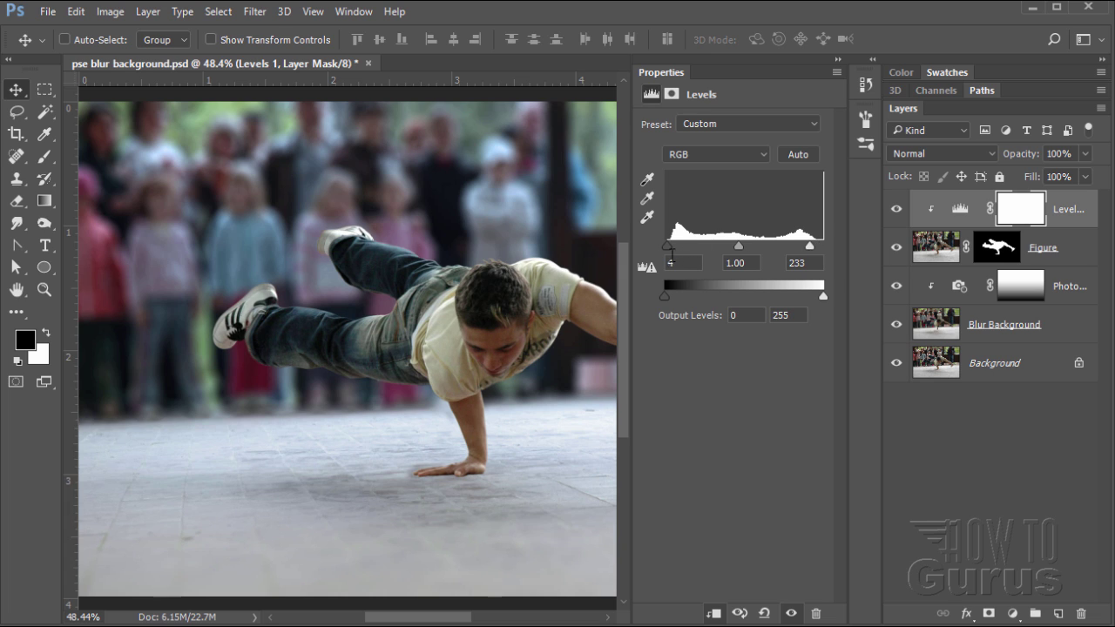
left_click_drag(667, 248, 669, 253)
left_click_drag(811, 247, 804, 250)
left_click_drag(736, 247, 734, 247)
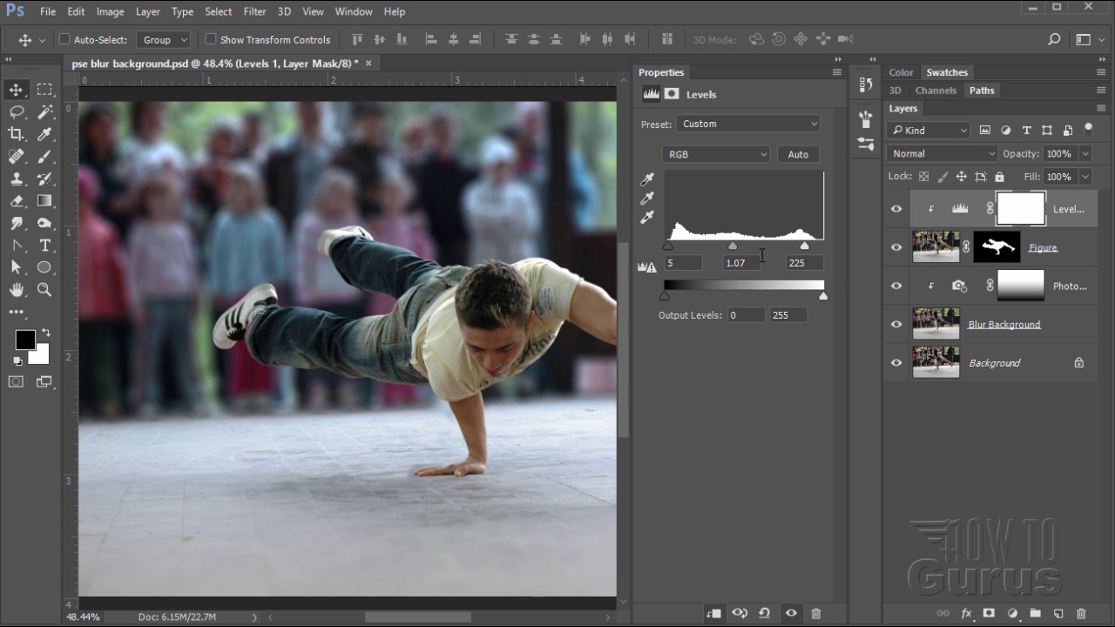
left_click(836, 68)
Toggle the Levels adjustment layer's visibility repeatedly to compare the dancer with and without the correction.
left_click(897, 214)
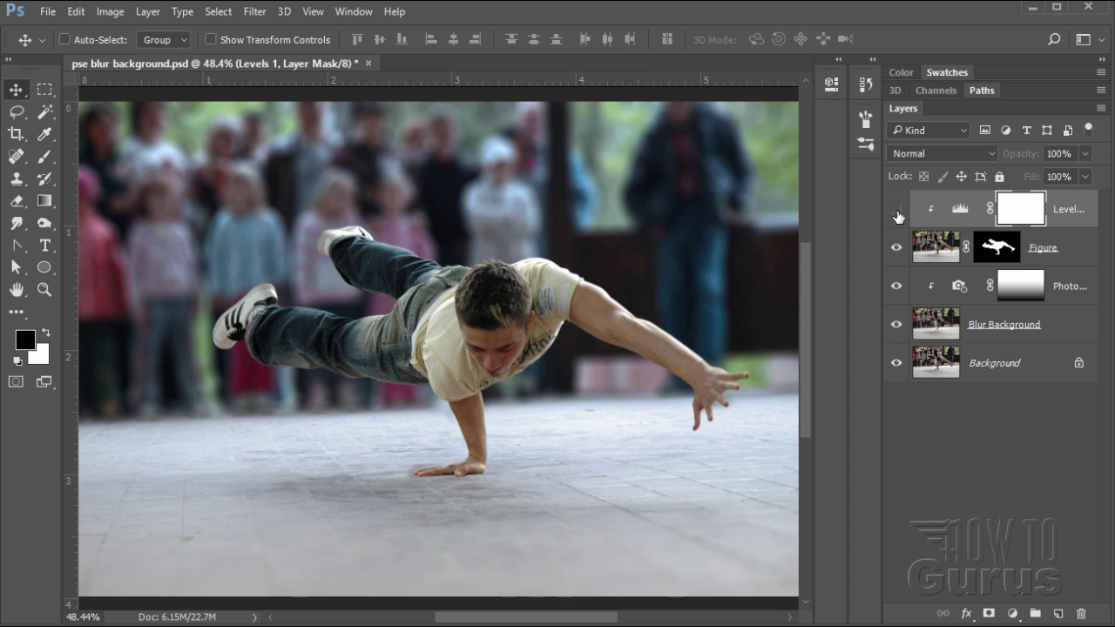
left_click(897, 213)
left_click(897, 214)
left_click(897, 213)
left_click(897, 213)
left_click(897, 213)
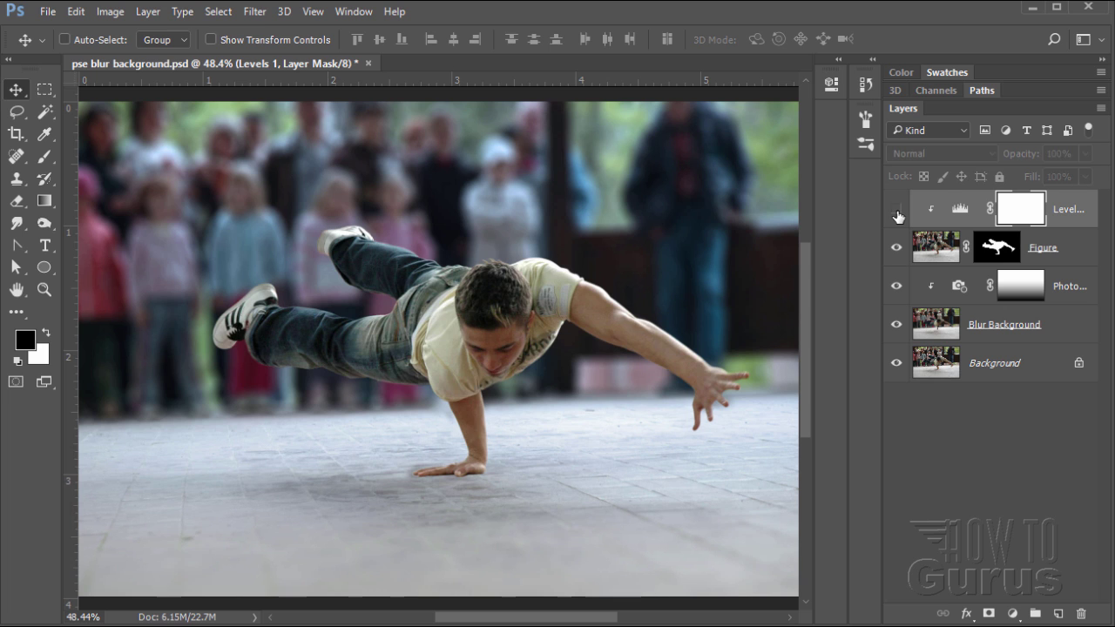
left_click(897, 213)
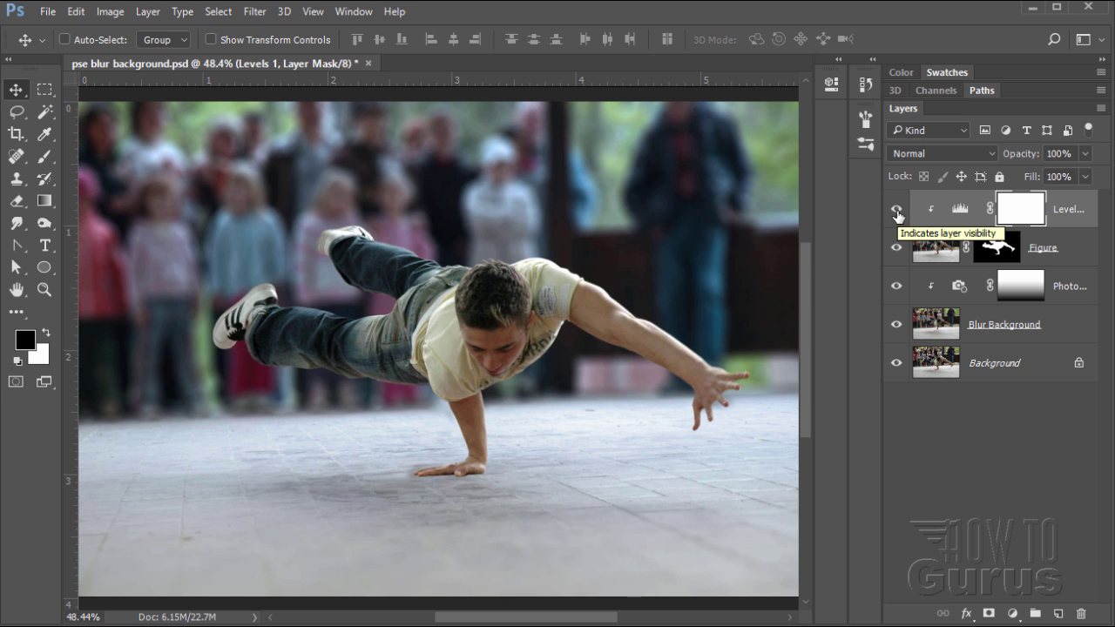
left_click(897, 213)
left_click(897, 213)
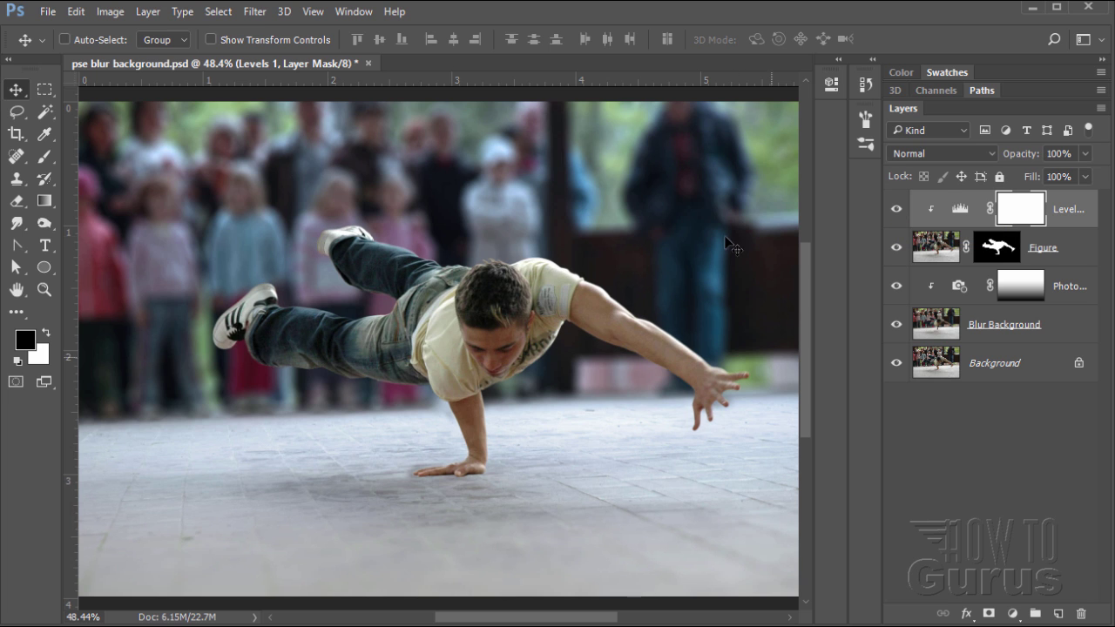